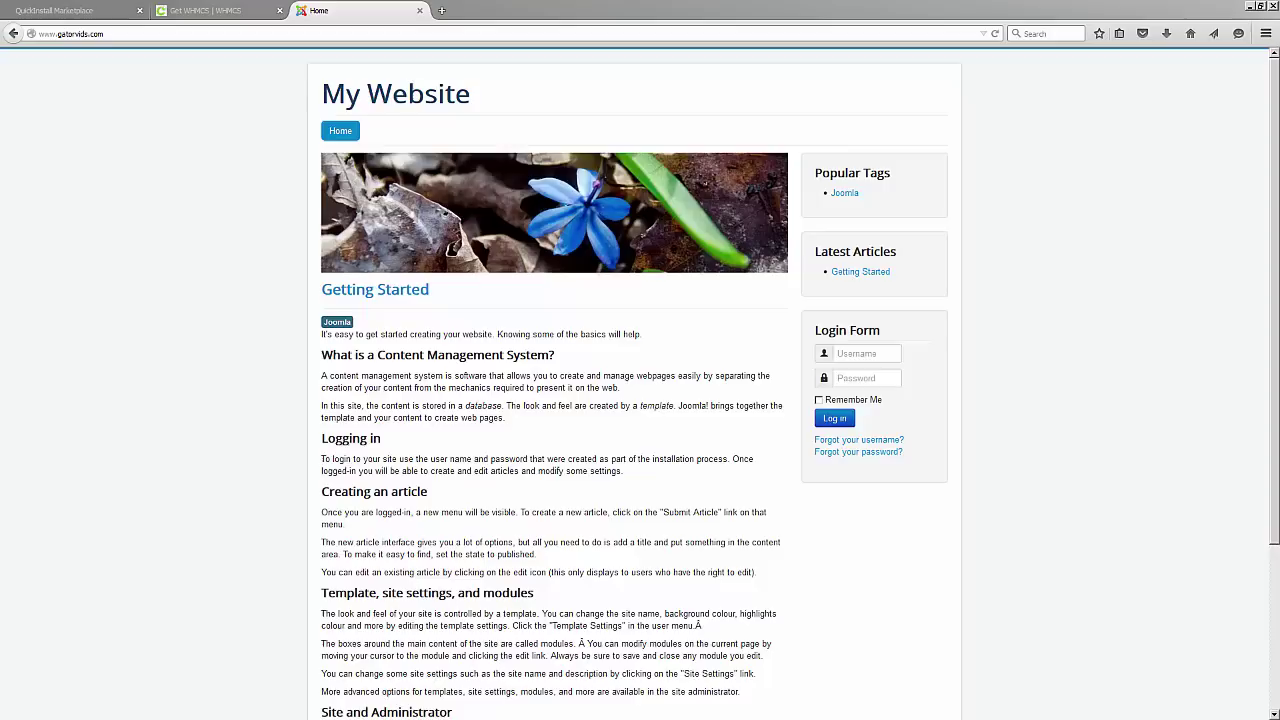
# Bring up the QuickInstall WHMCS 5.3.7 install page in place of the Joomla home page and scroll down it.
pyautogui.click(101, 14)
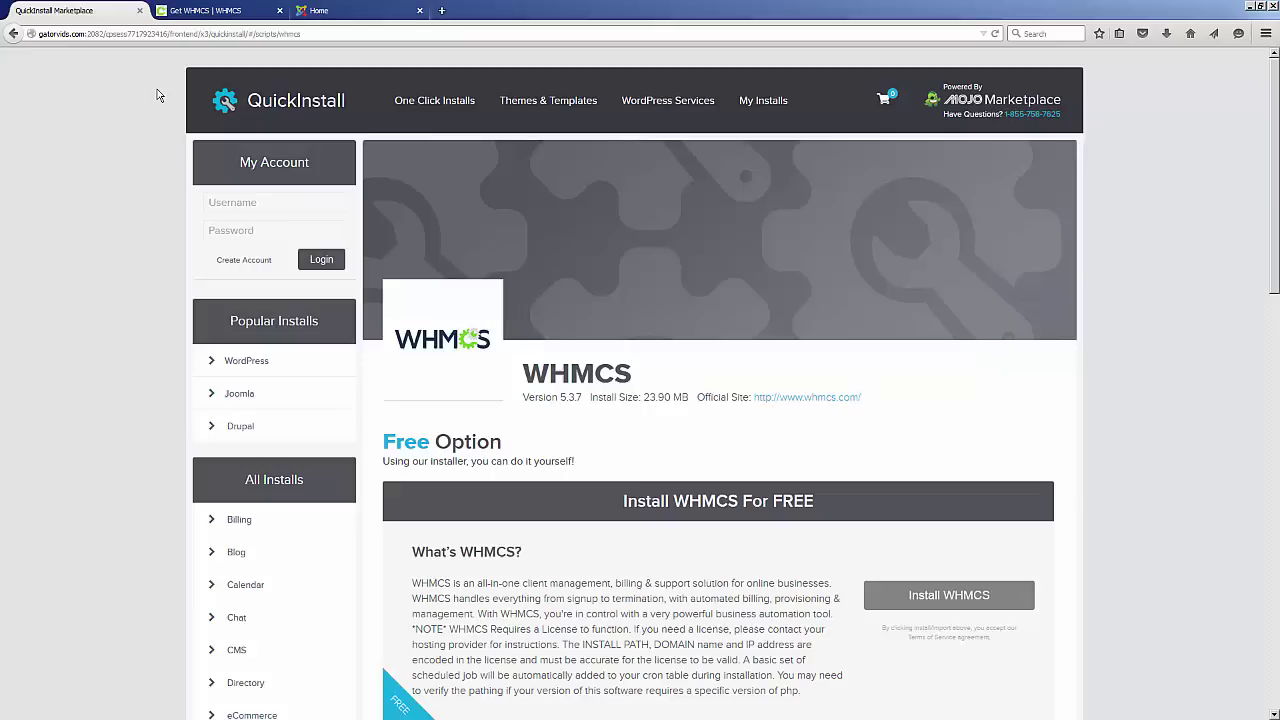
pyautogui.scroll(-3, 634, 389)
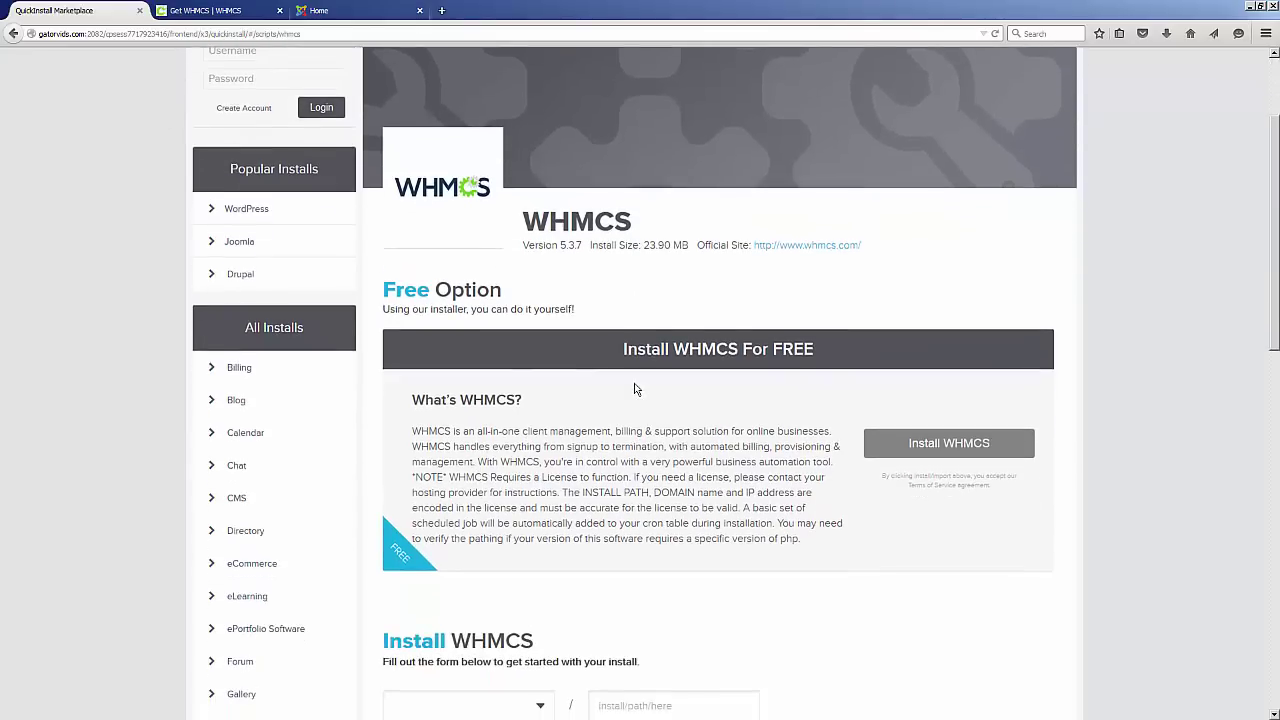
pyautogui.click(323, 12)
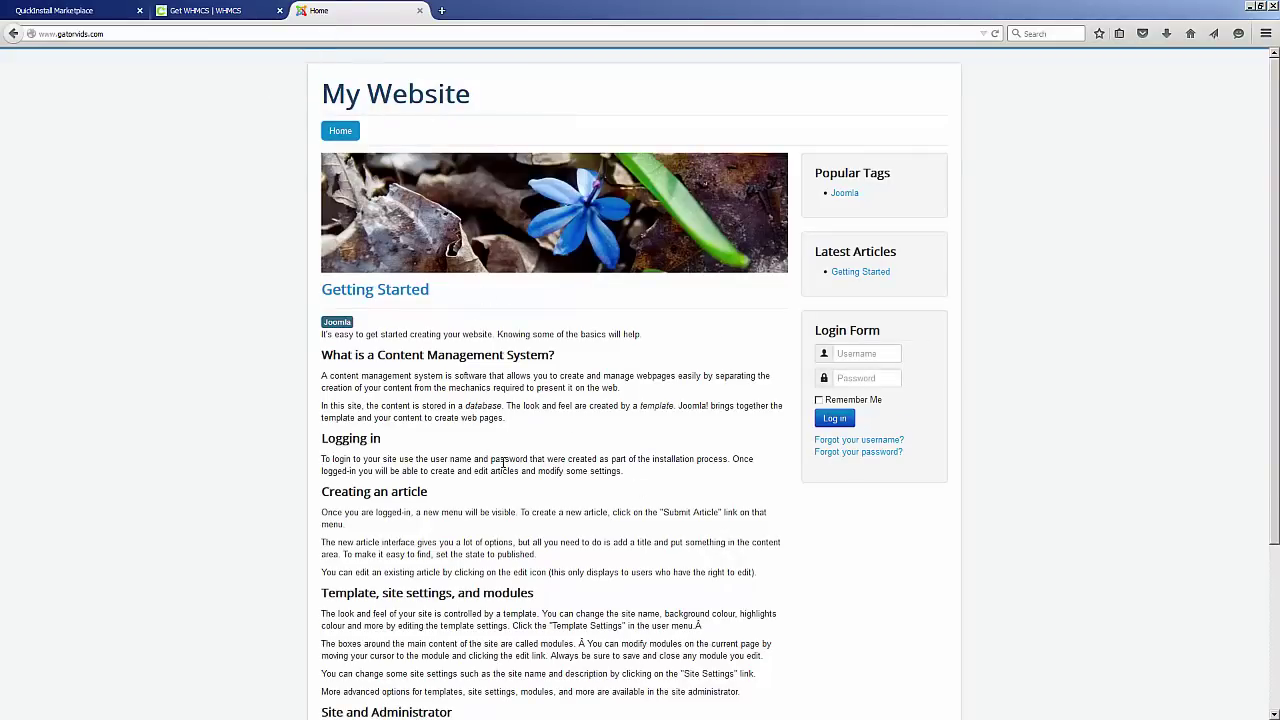
pyautogui.click(130, 34)
pyautogui.click(126, 34)
pyautogui.write('/')
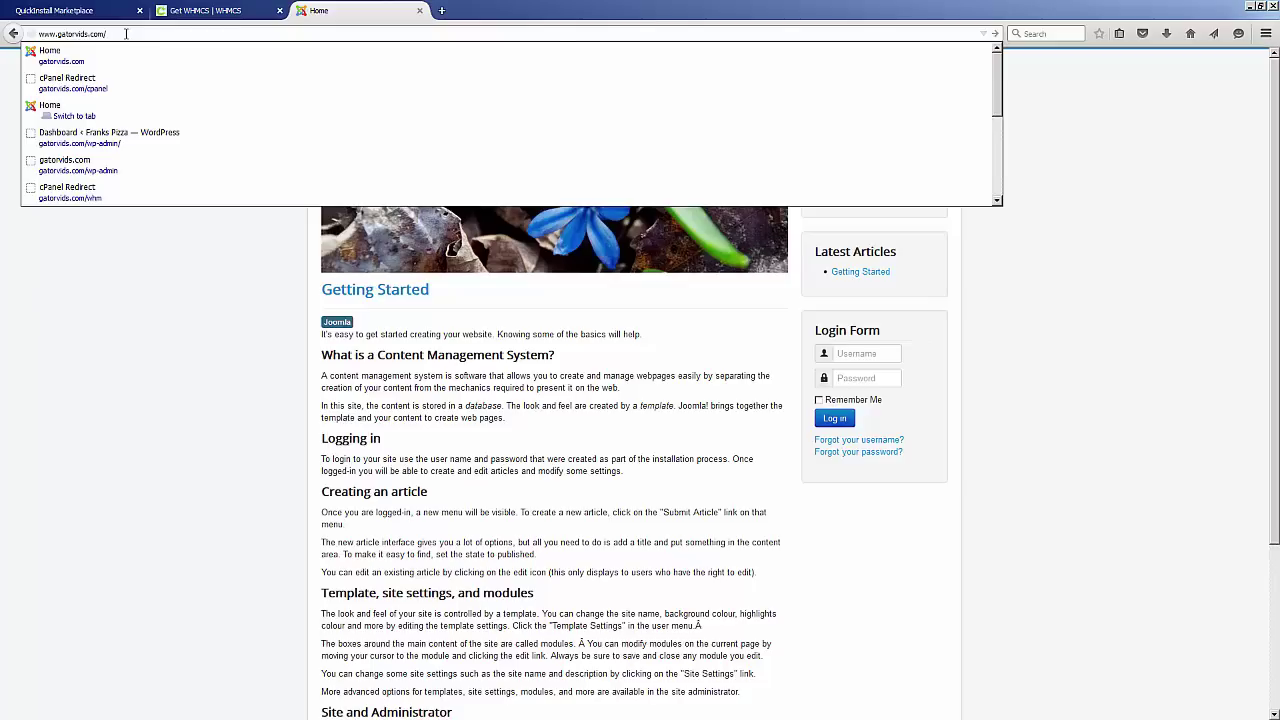
pyautogui.write('billing')
pyautogui.press('Return')
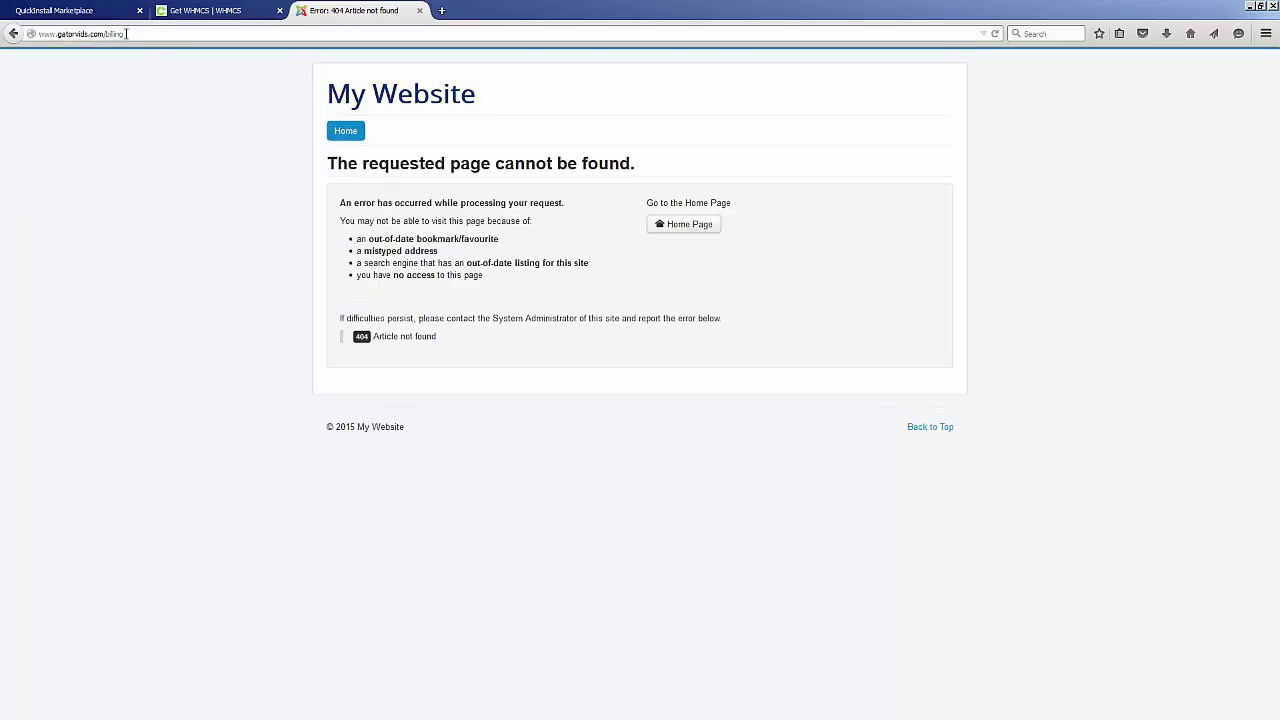
pyautogui.click(123, 34)
pyautogui.click(121, 34)
pyautogui.moveTo(103, 34); pyautogui.dragTo(145, 34)
pyautogui.write('clients')
pyautogui.press('Return')
# Review the WHMCS licence prices, then go back to the QuickInstall WHMCS page.
pyautogui.click(241, 17)
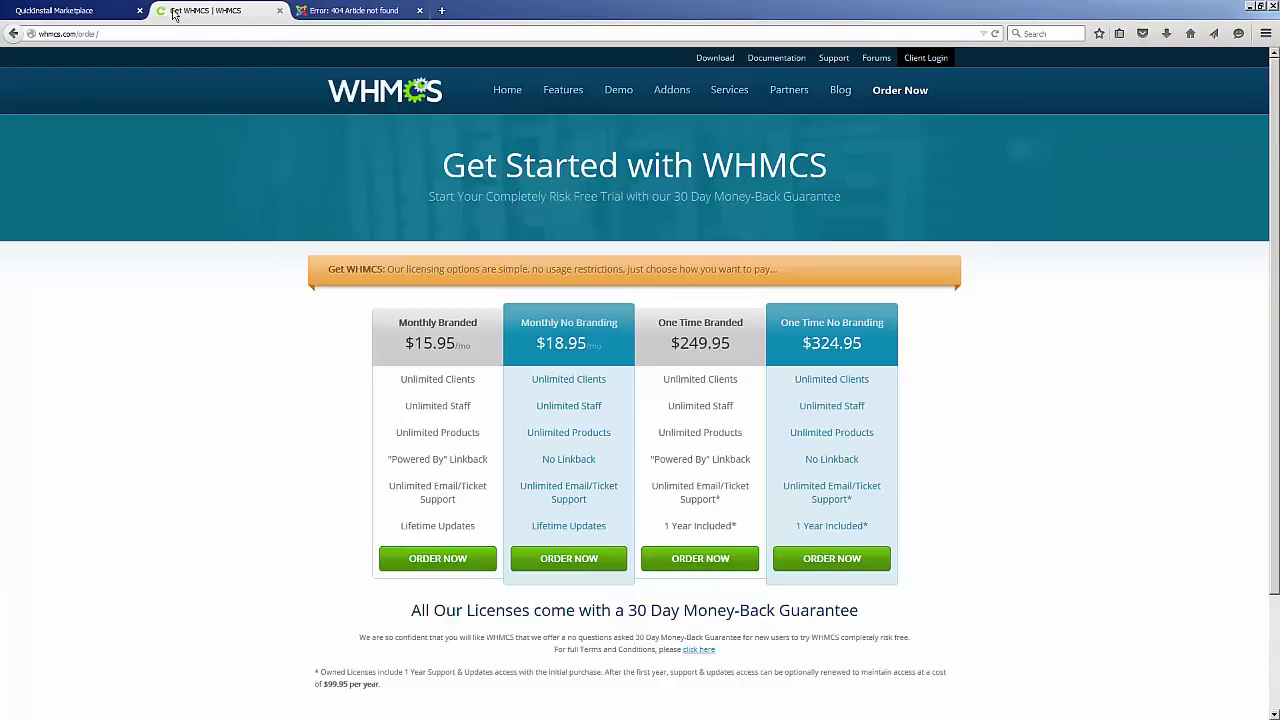
pyautogui.click(85, 12)
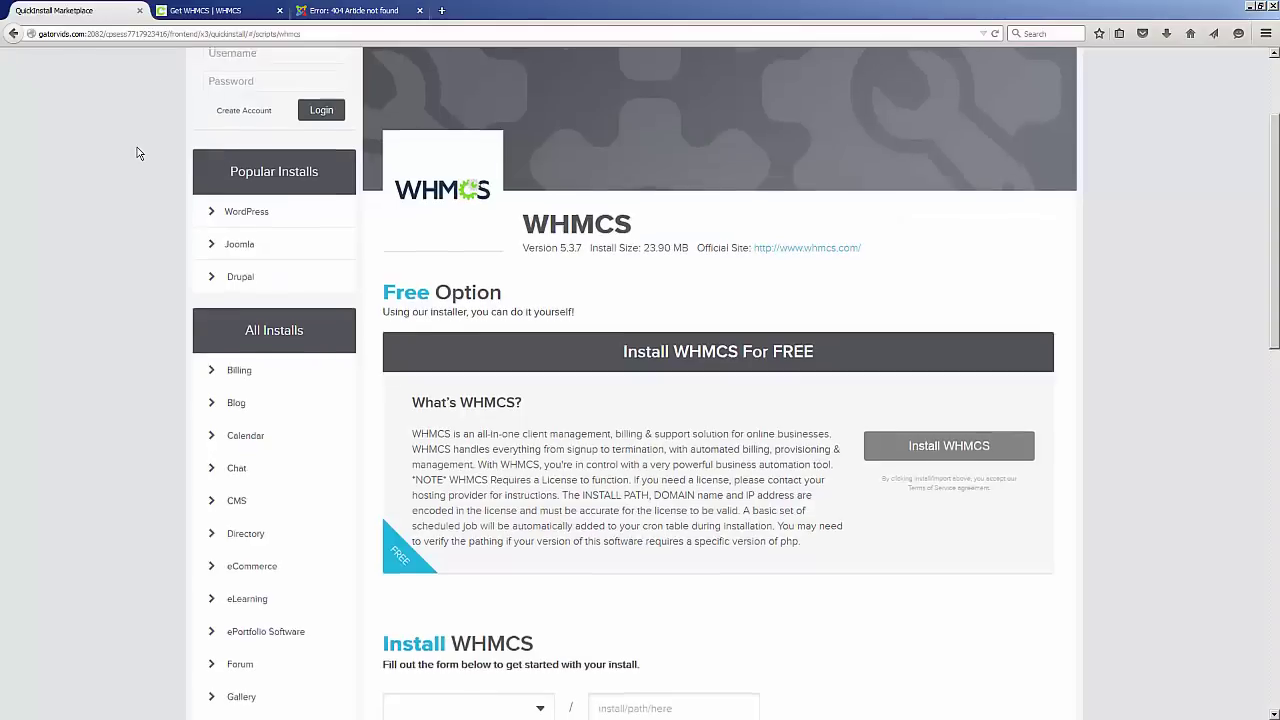
# From the QuickInstall home page, open Billing > WHMCS and reveal its install form.
pyautogui.scroll(3, 134, 151)
pyautogui.click(255, 104)
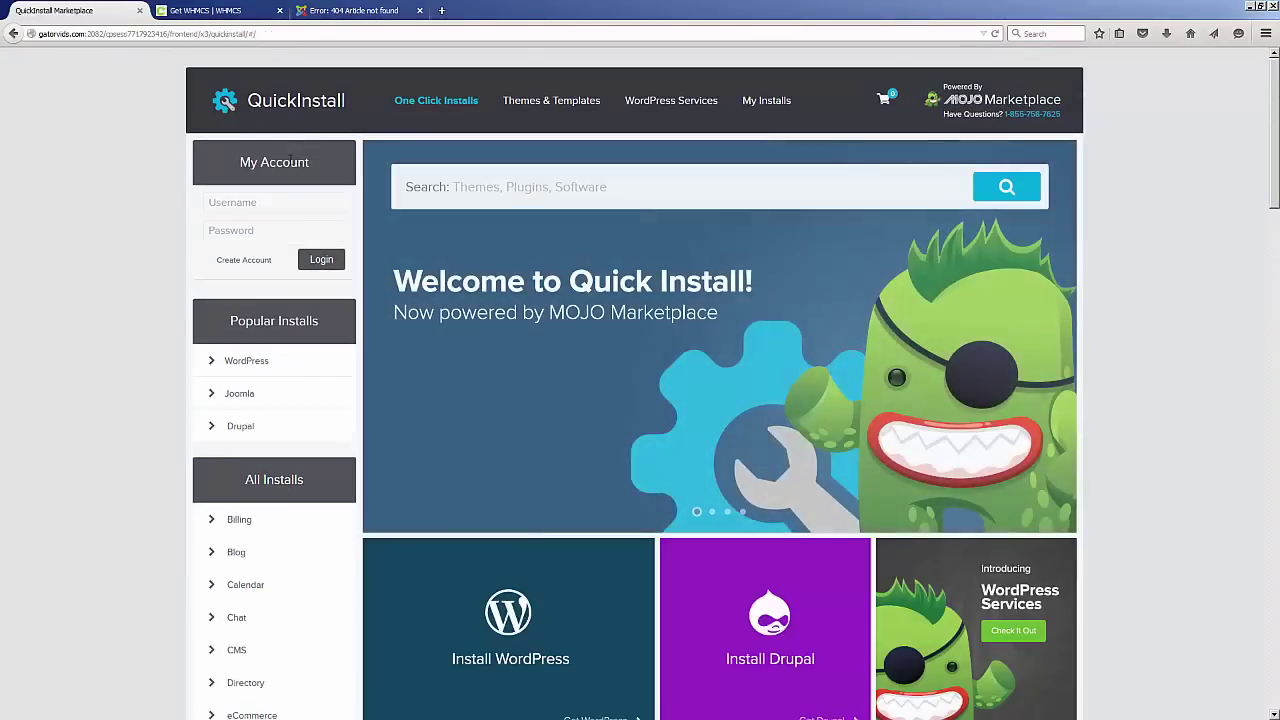
pyautogui.scroll(-1, 222, 349)
pyautogui.scroll(-2, 222, 349)
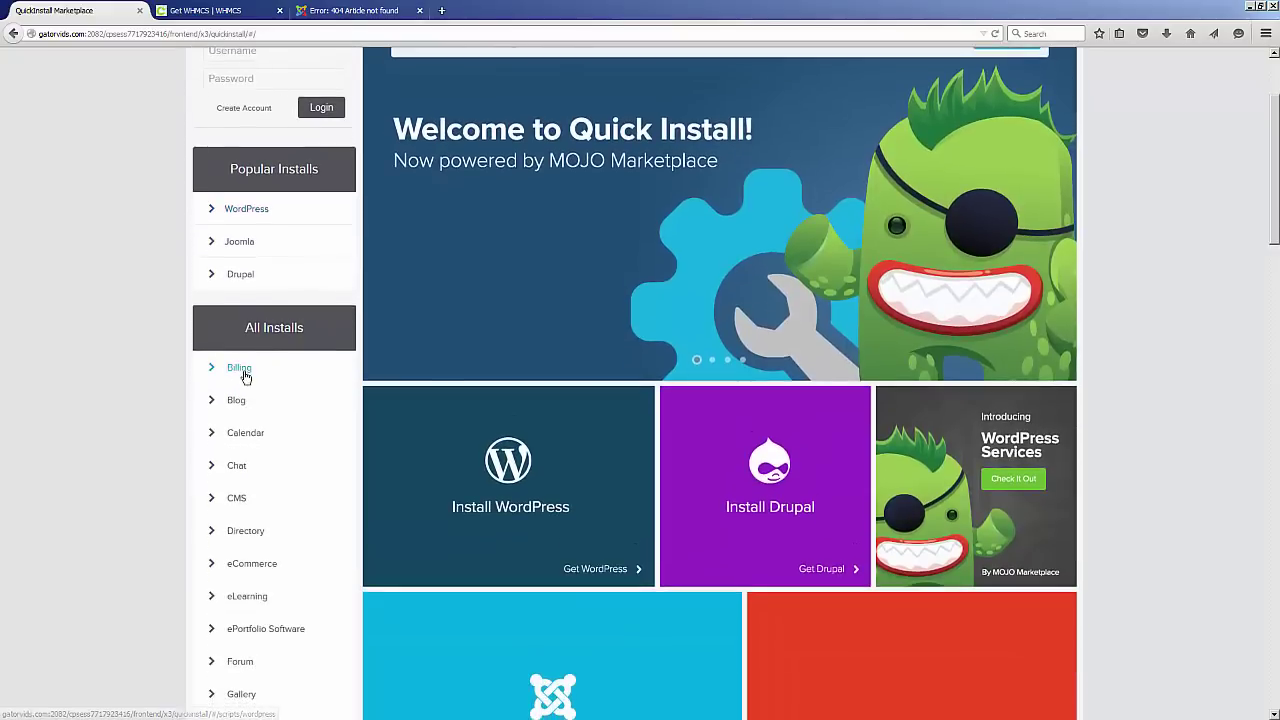
pyautogui.click(243, 371)
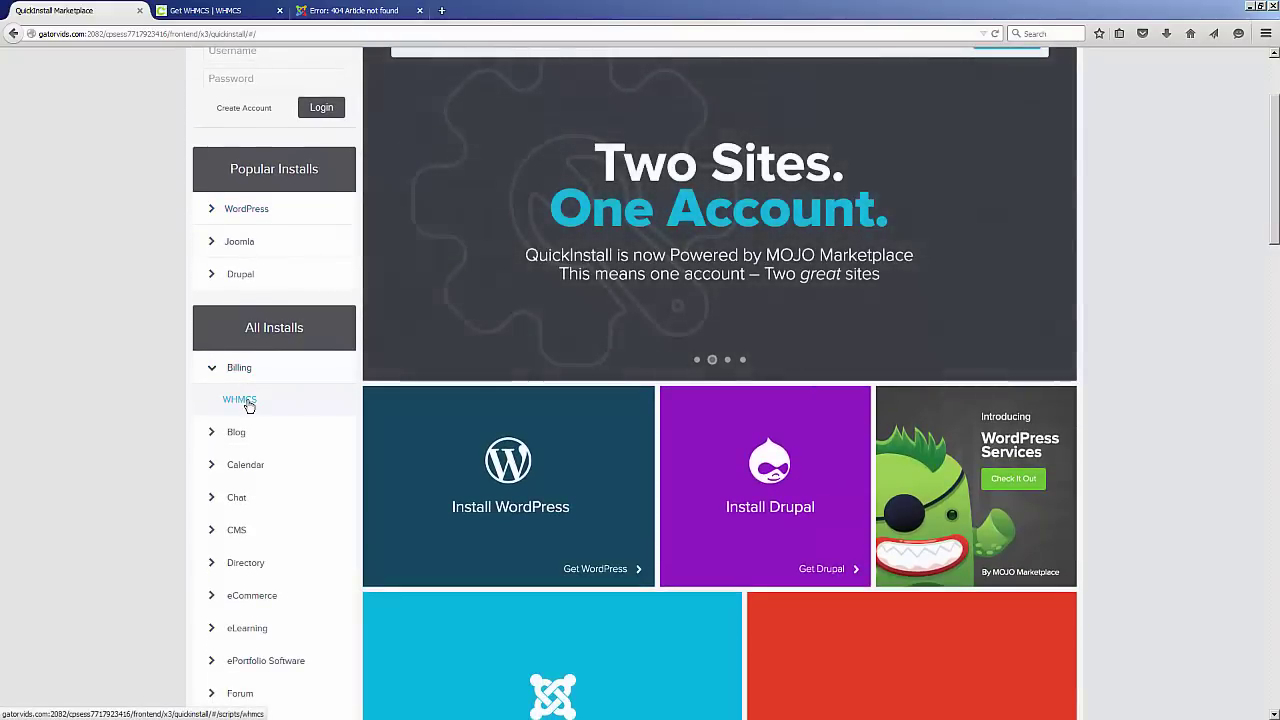
pyautogui.click(240, 400)
pyautogui.scroll(-4, 250, 405)
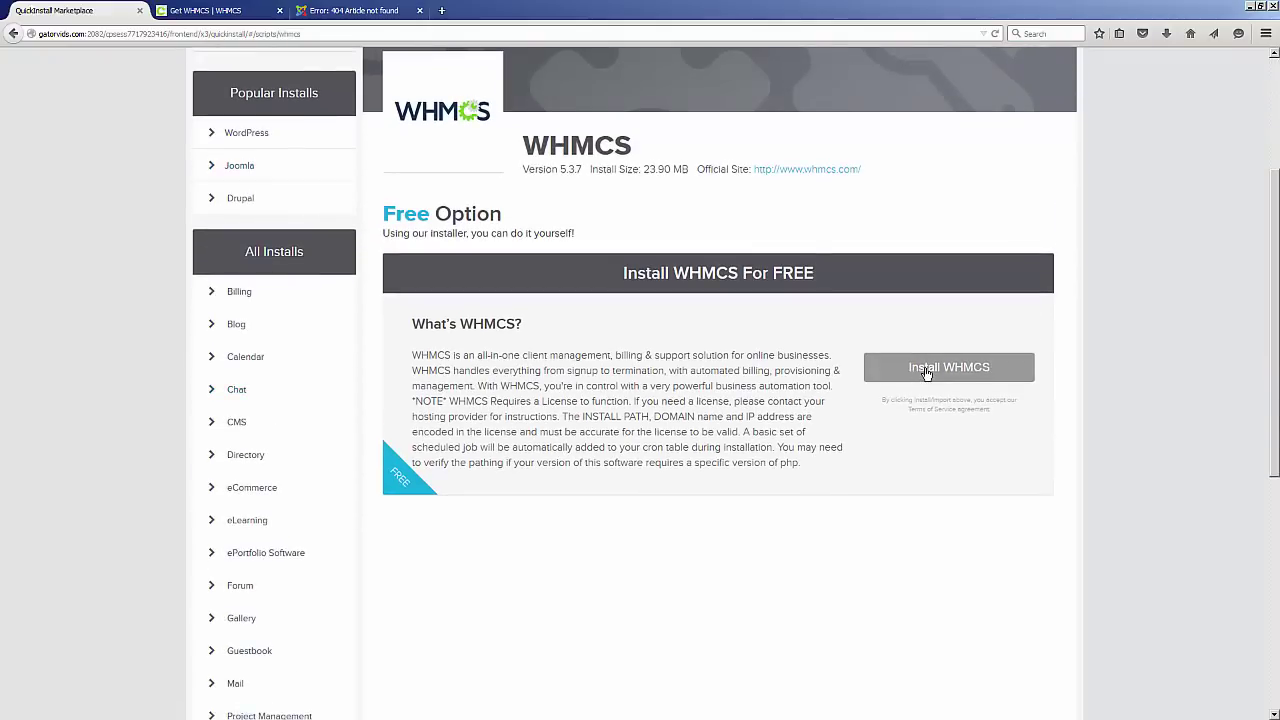
pyautogui.click(926, 370)
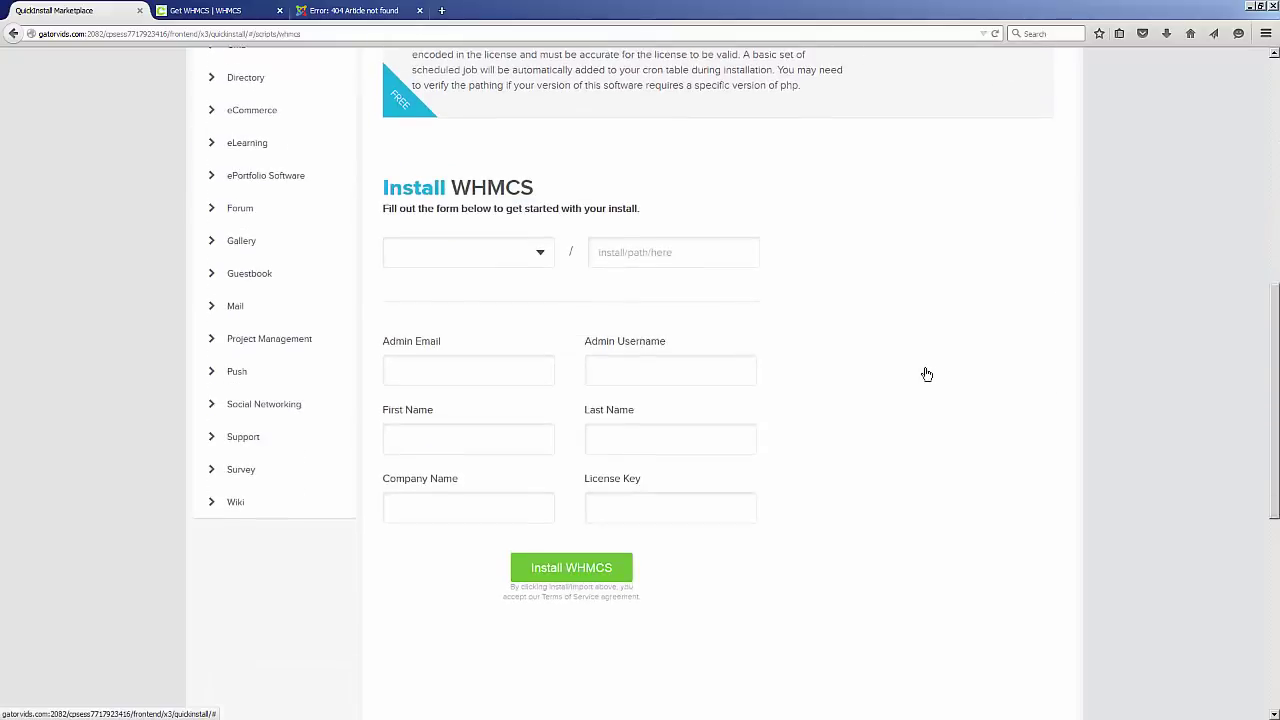
# Point the install at the gatorvids.com domain with install path 'clients'.
pyautogui.click(542, 220)
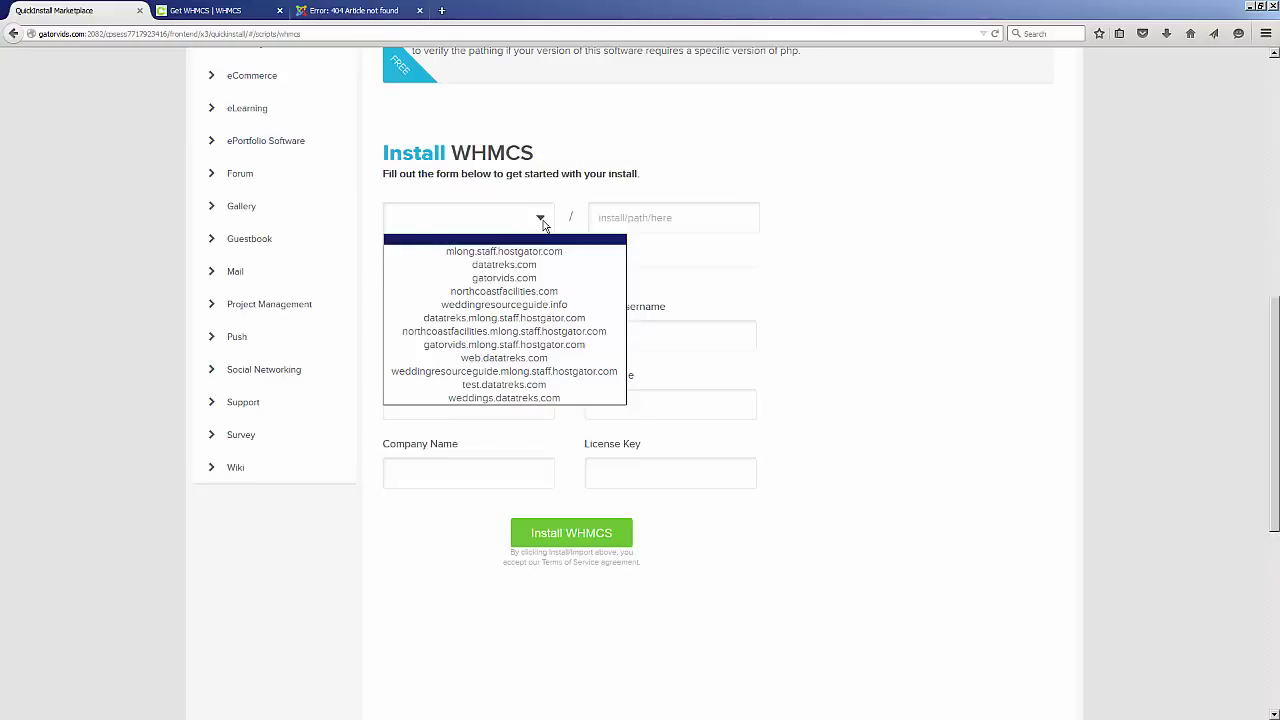
pyautogui.click(543, 280)
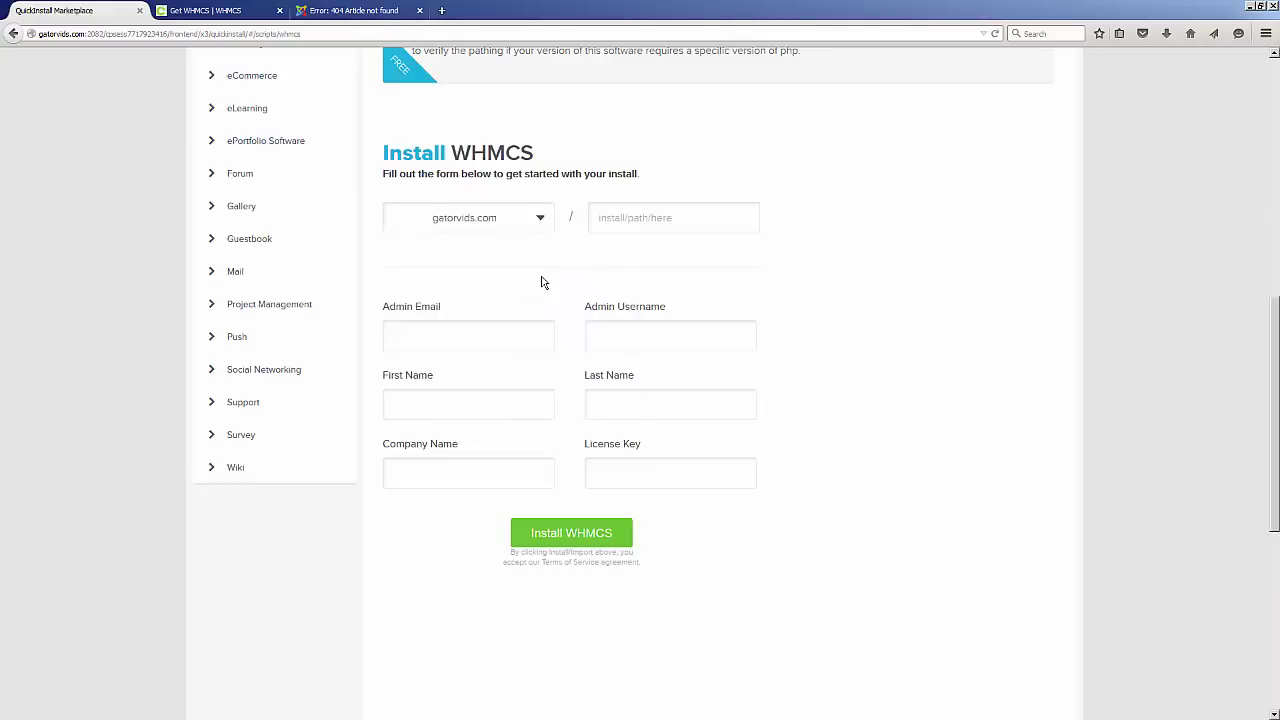
pyautogui.click(616, 219)
pyautogui.write('clients')
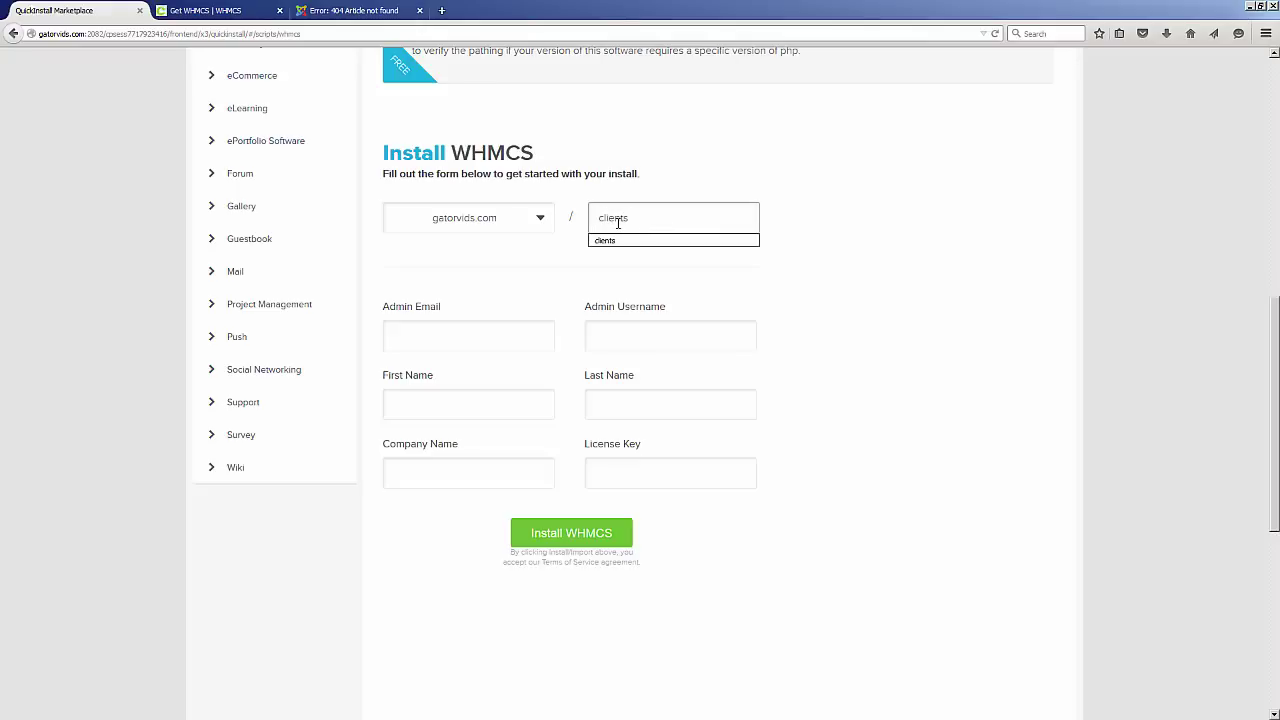
pyautogui.click(831, 241)
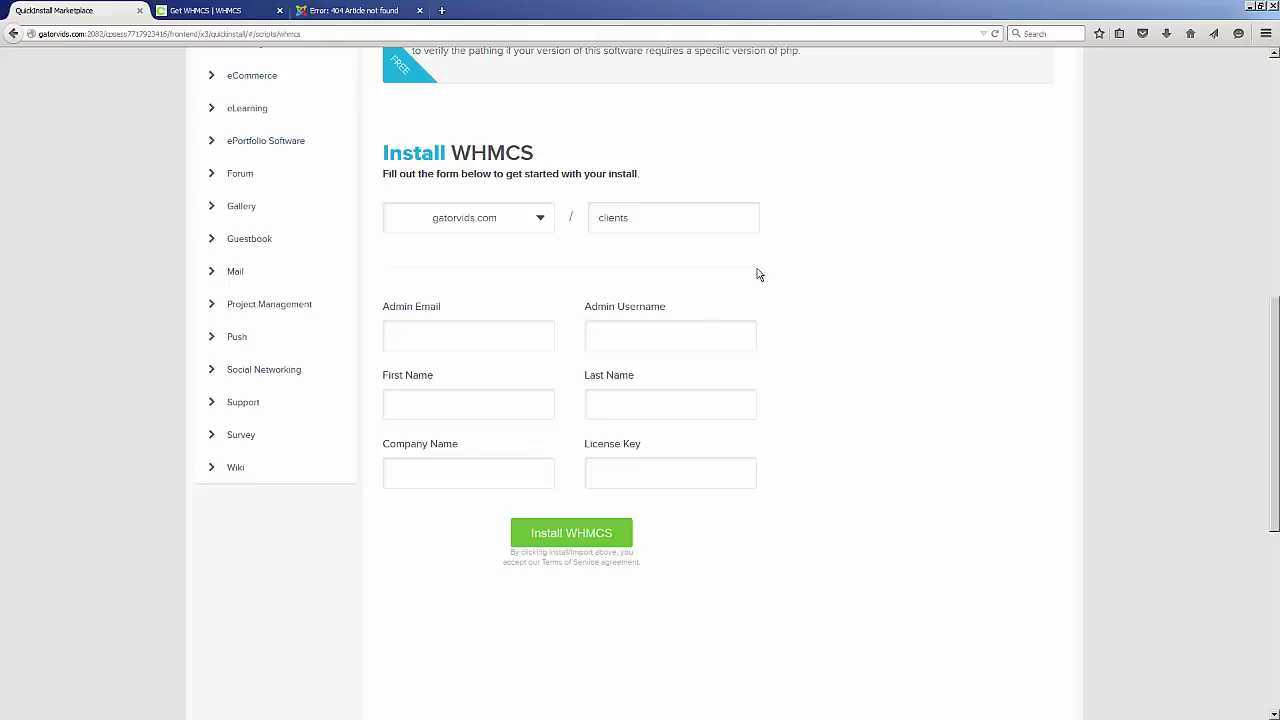
# Enter the admin e-mail address and the admin username 'admin'.
pyautogui.click(510, 341)
pyautogui.write('me@me.com')
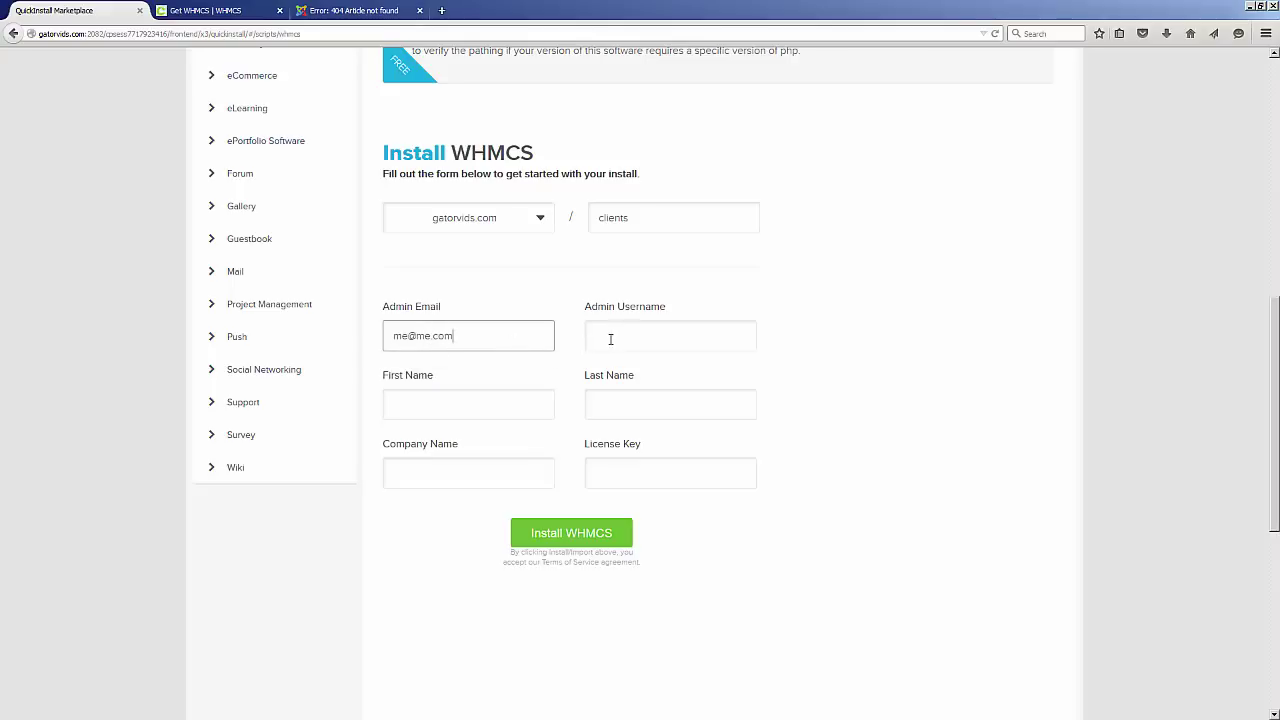
pyautogui.click(612, 338)
pyautogui.write('admin')
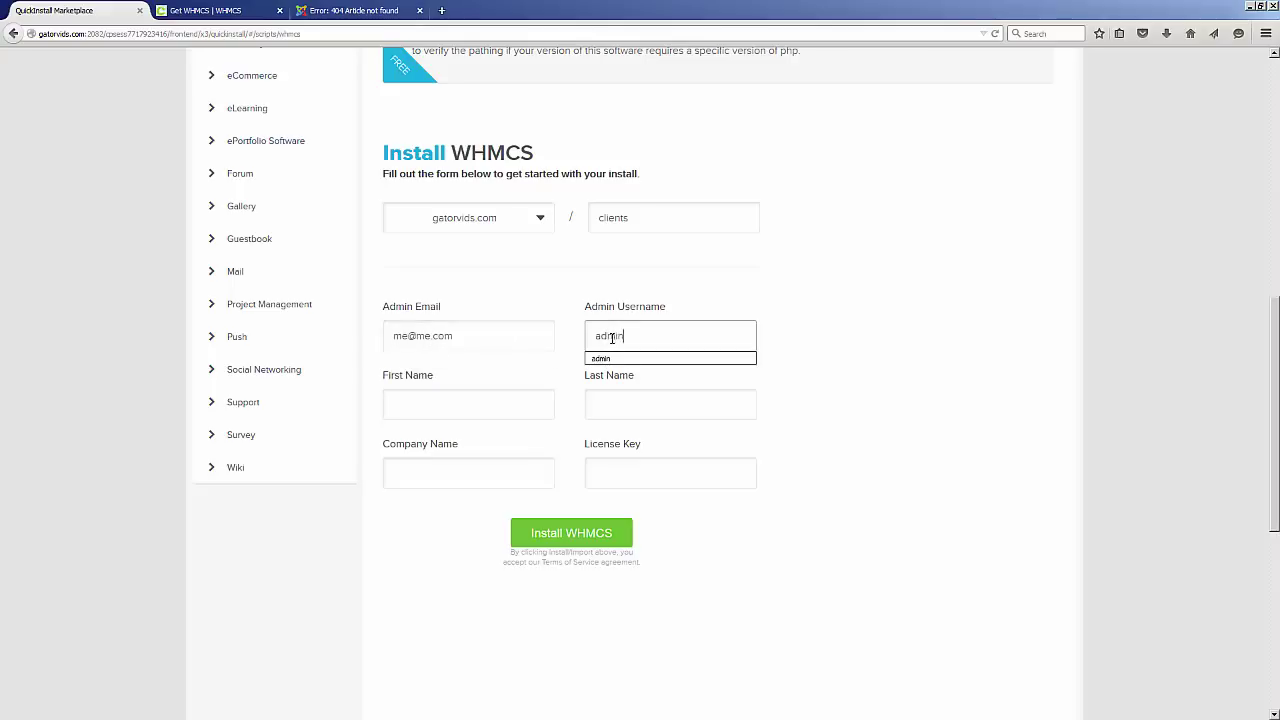
# Fill in the admin's first and last name in the install form.
pyautogui.press('Tab')
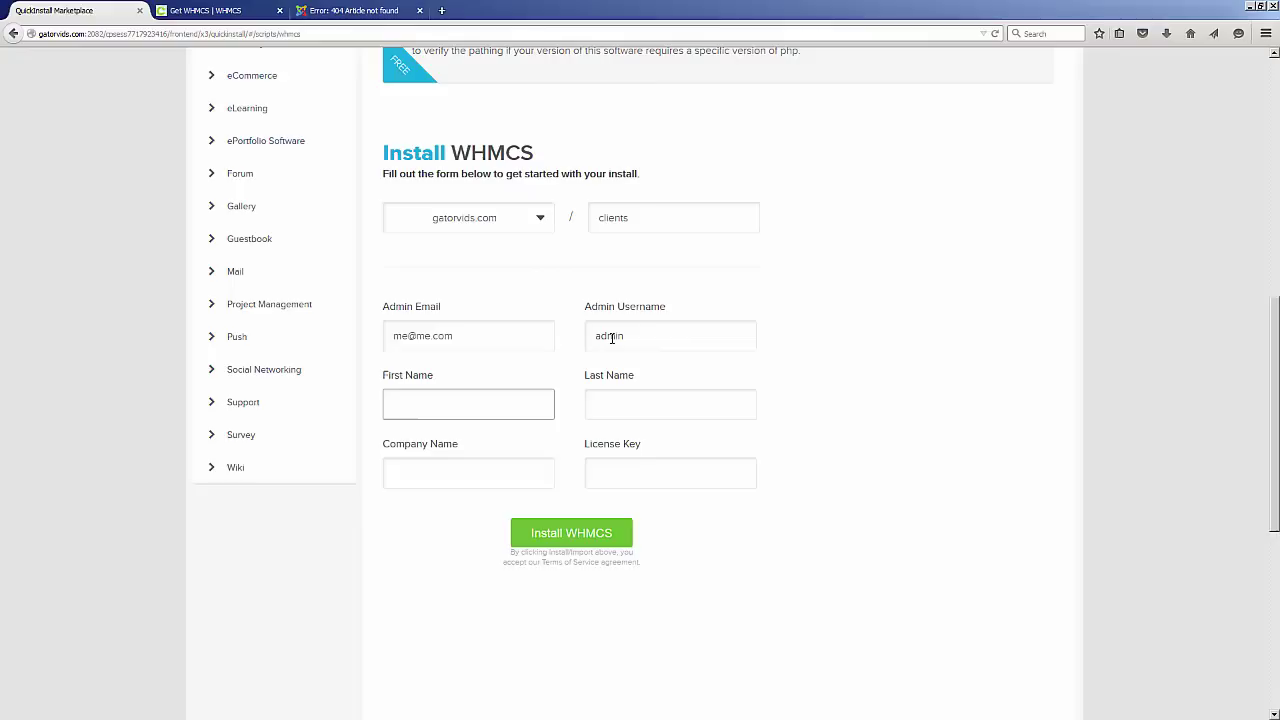
pyautogui.write('Ibis')
pyautogui.press('Tab')
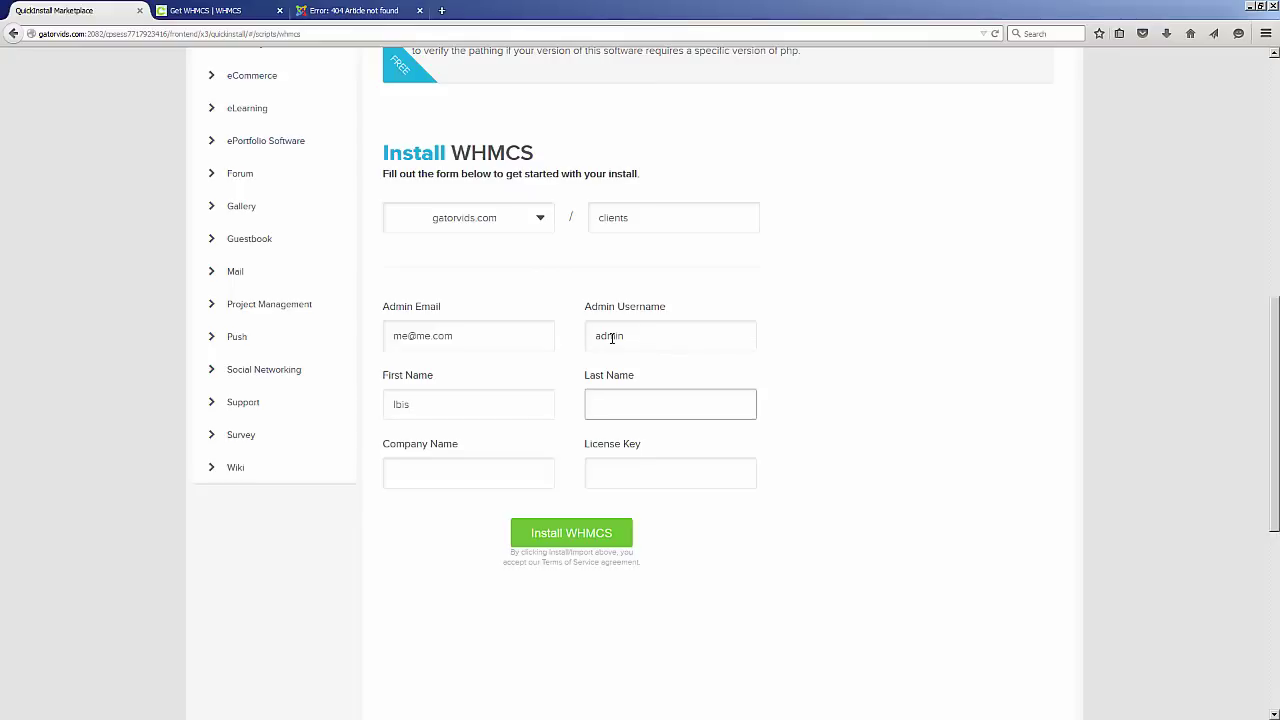
pyautogui.write('Fernandez')
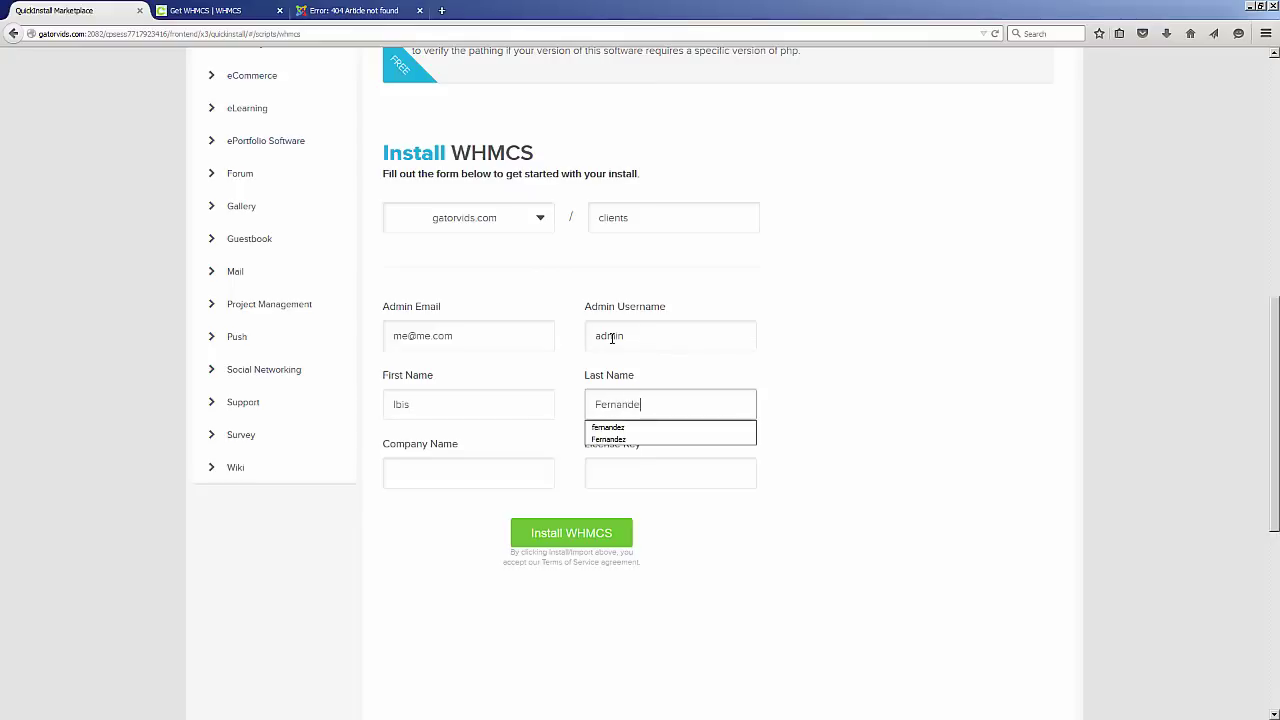
pyautogui.click(830, 421)
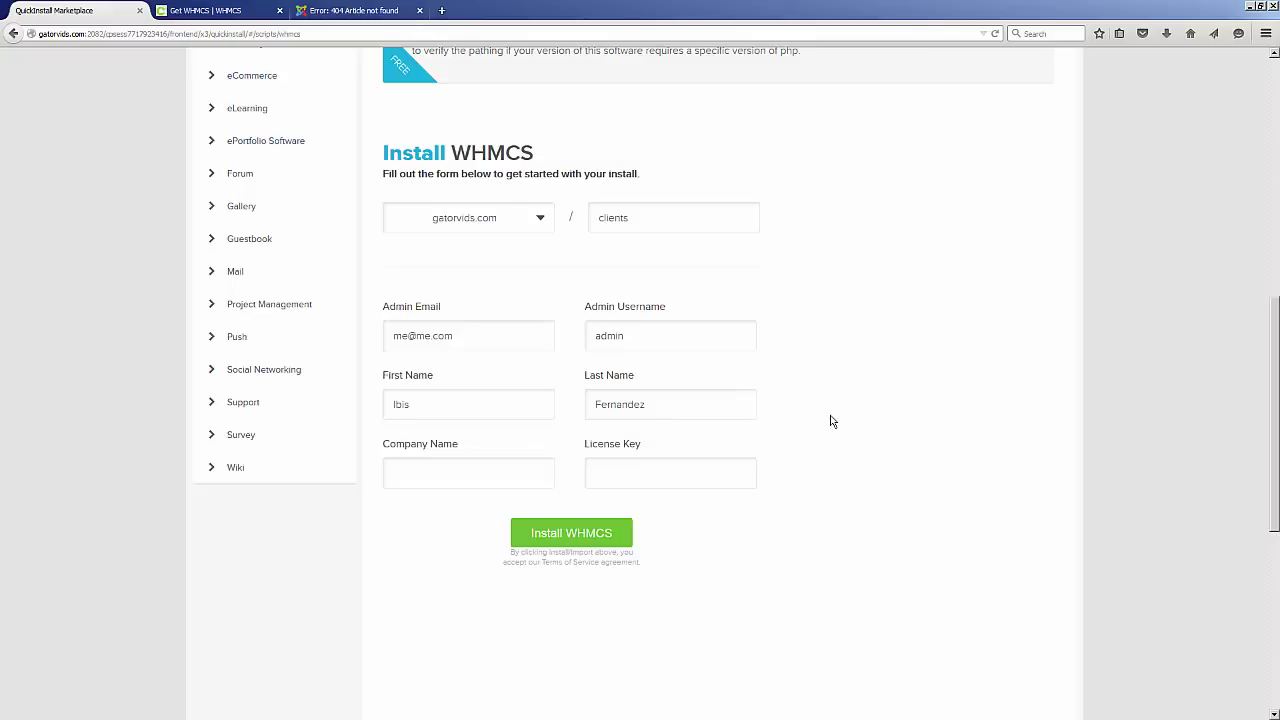
pyautogui.click(236, 18)
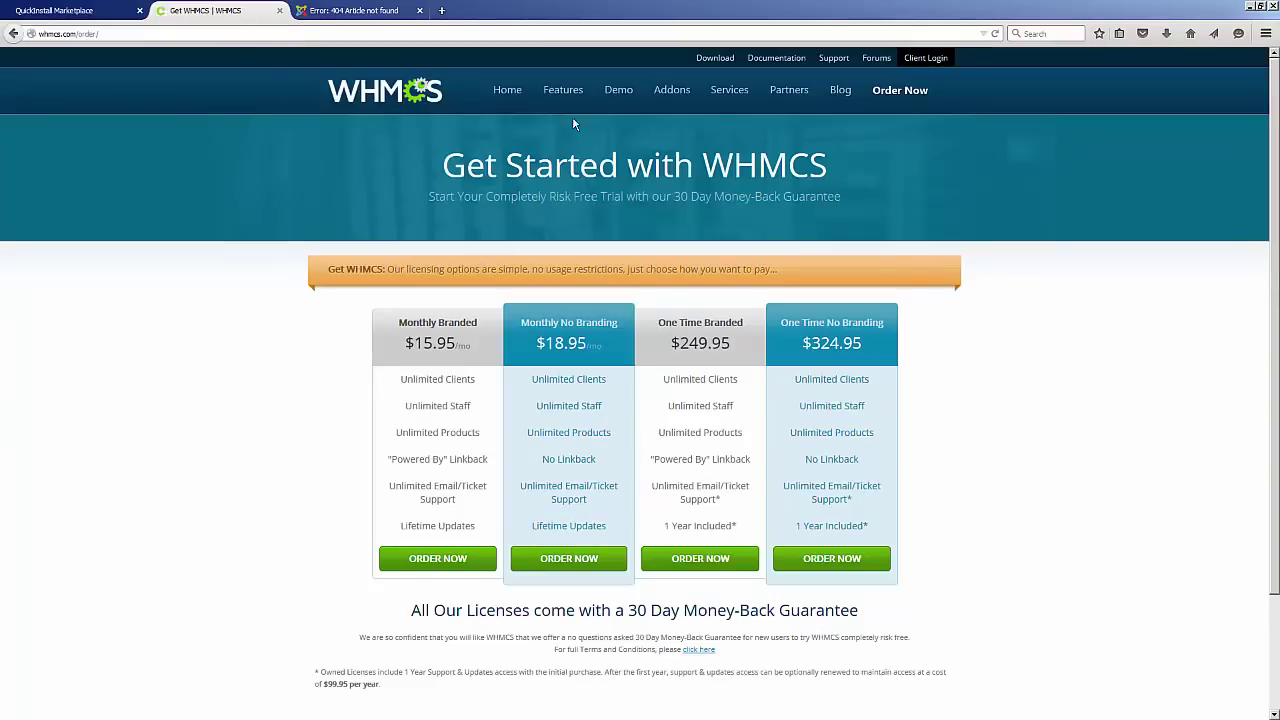
pyautogui.click(54, 11)
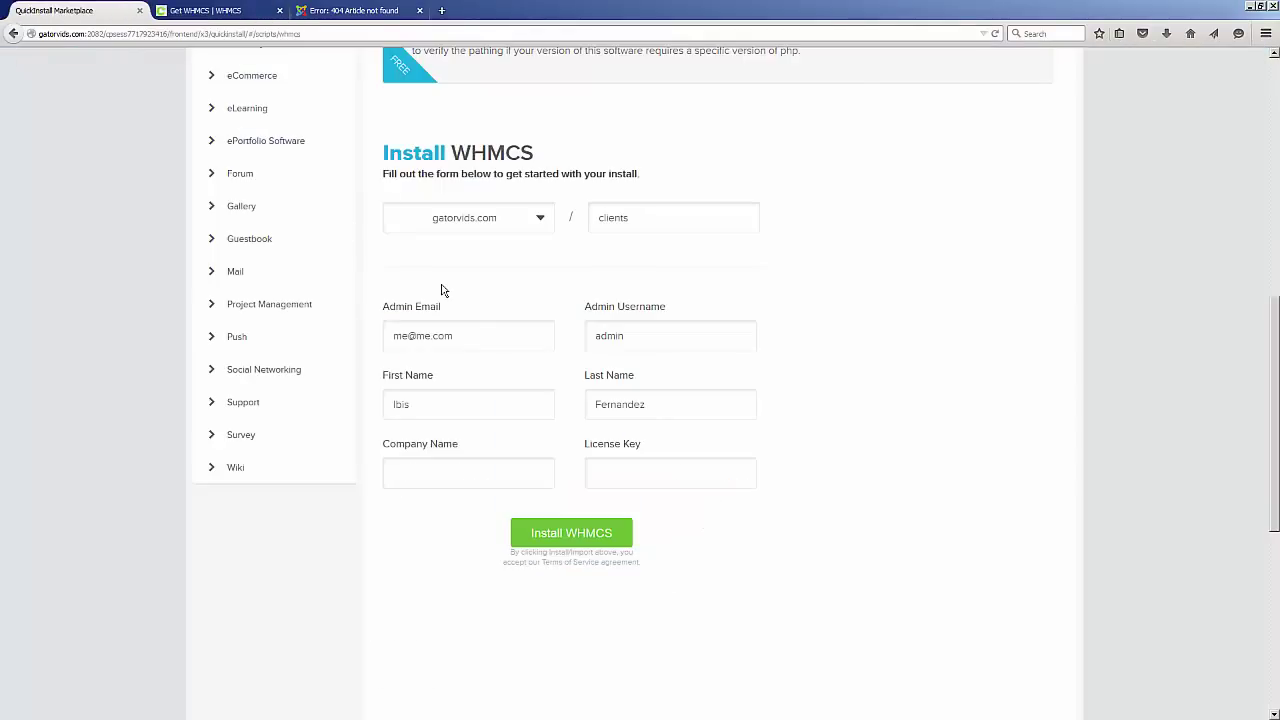
# Paste the copied licence key into the License Key field.
pyautogui.click(622, 470)
pyautogui.rightClick(622, 470)
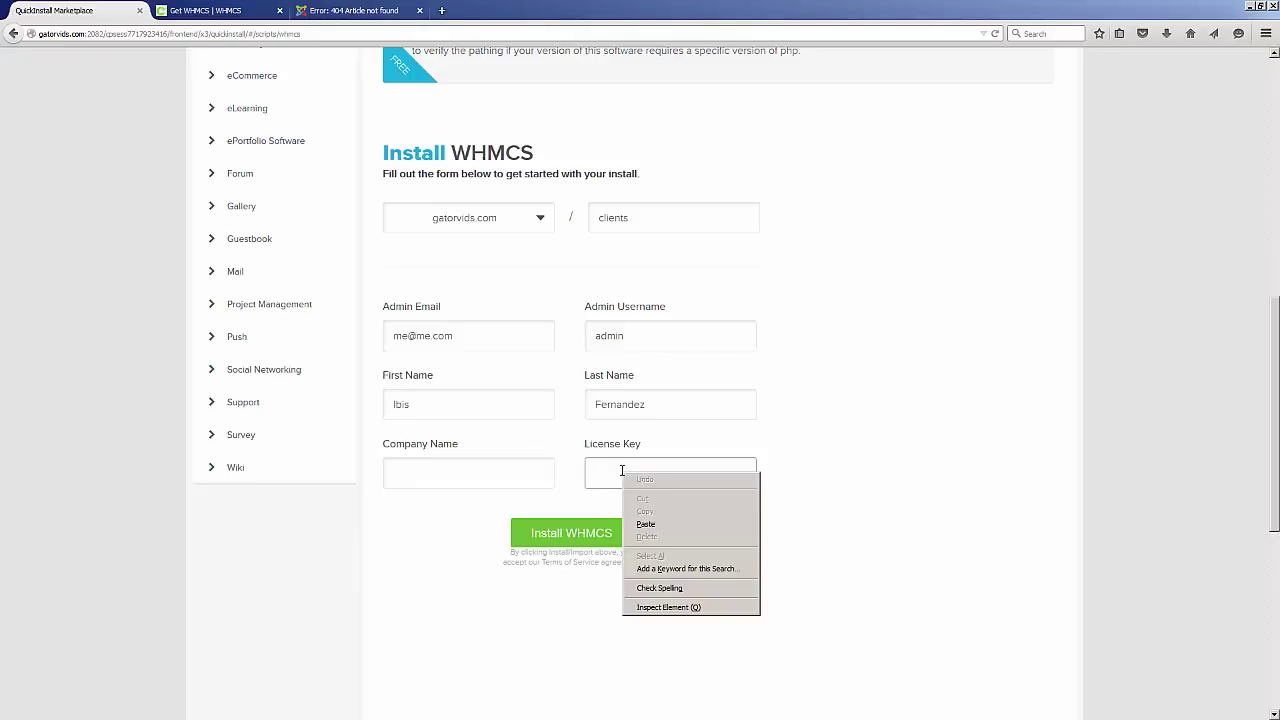
pyautogui.click(666, 524)
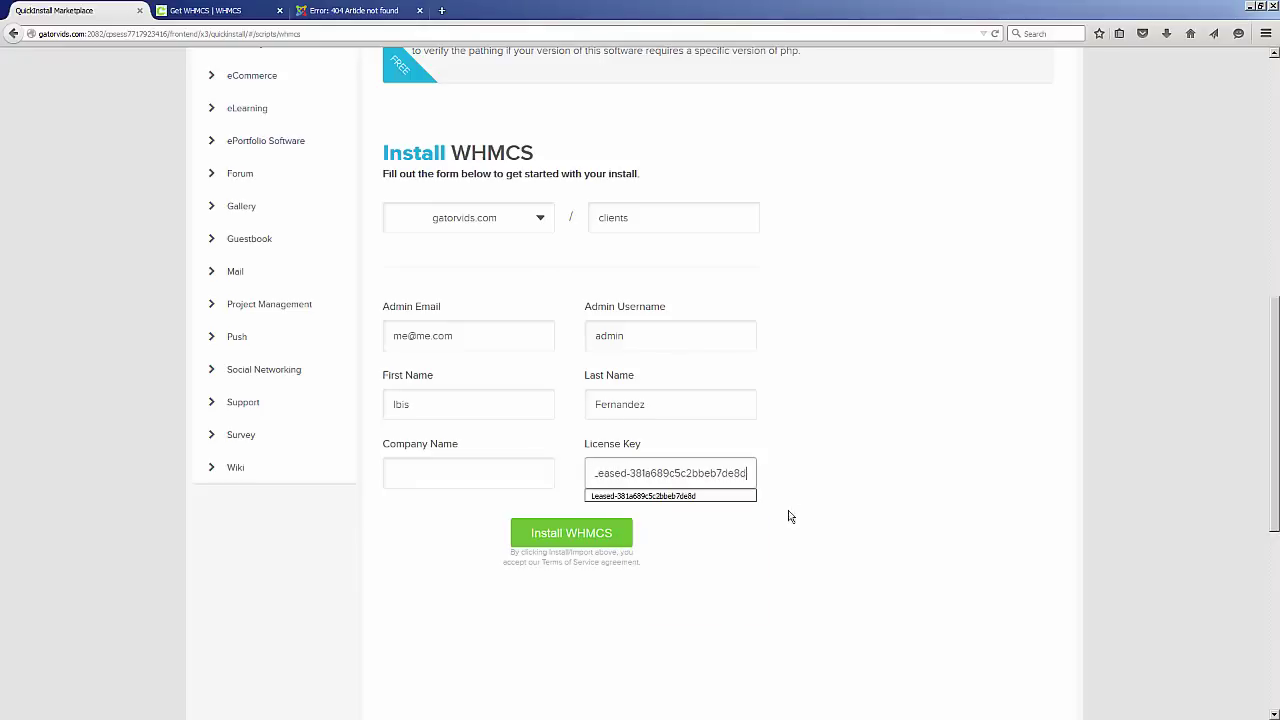
# Enter company name 'My Company' and start the WHMCS install into /clients.
pyautogui.click(425, 474)
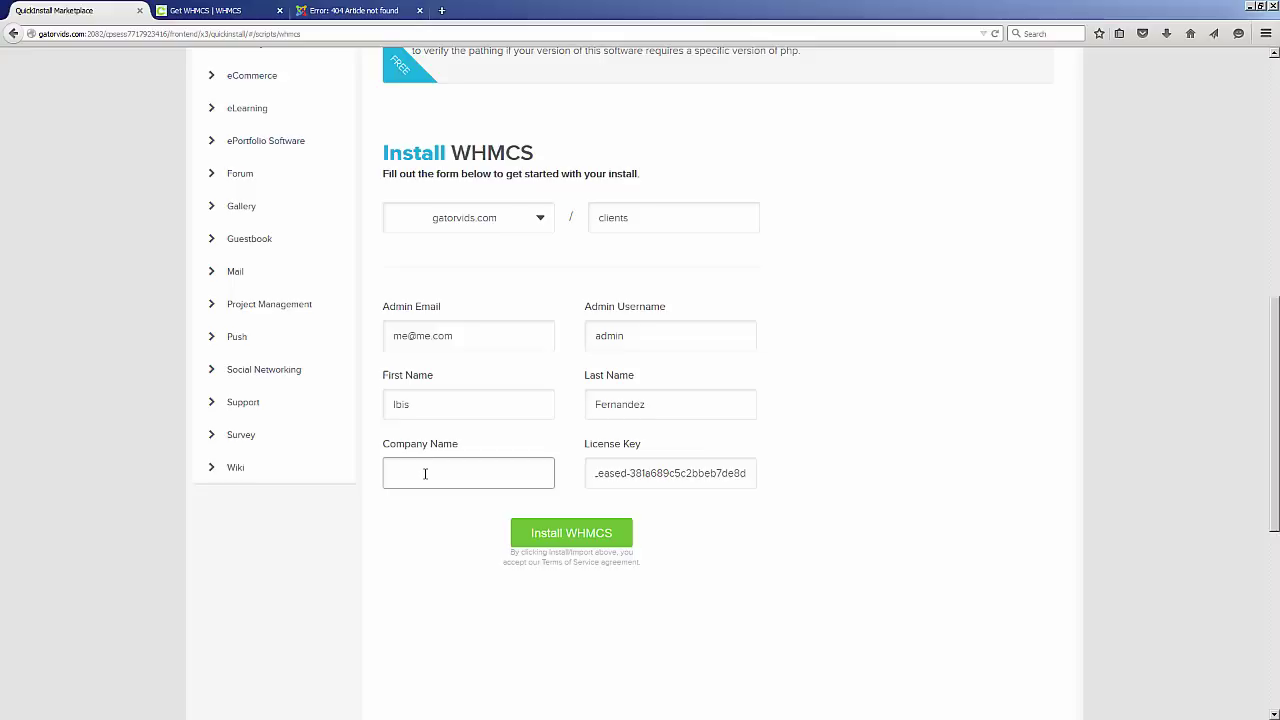
pyautogui.write('My Company')
pyautogui.click(619, 539)
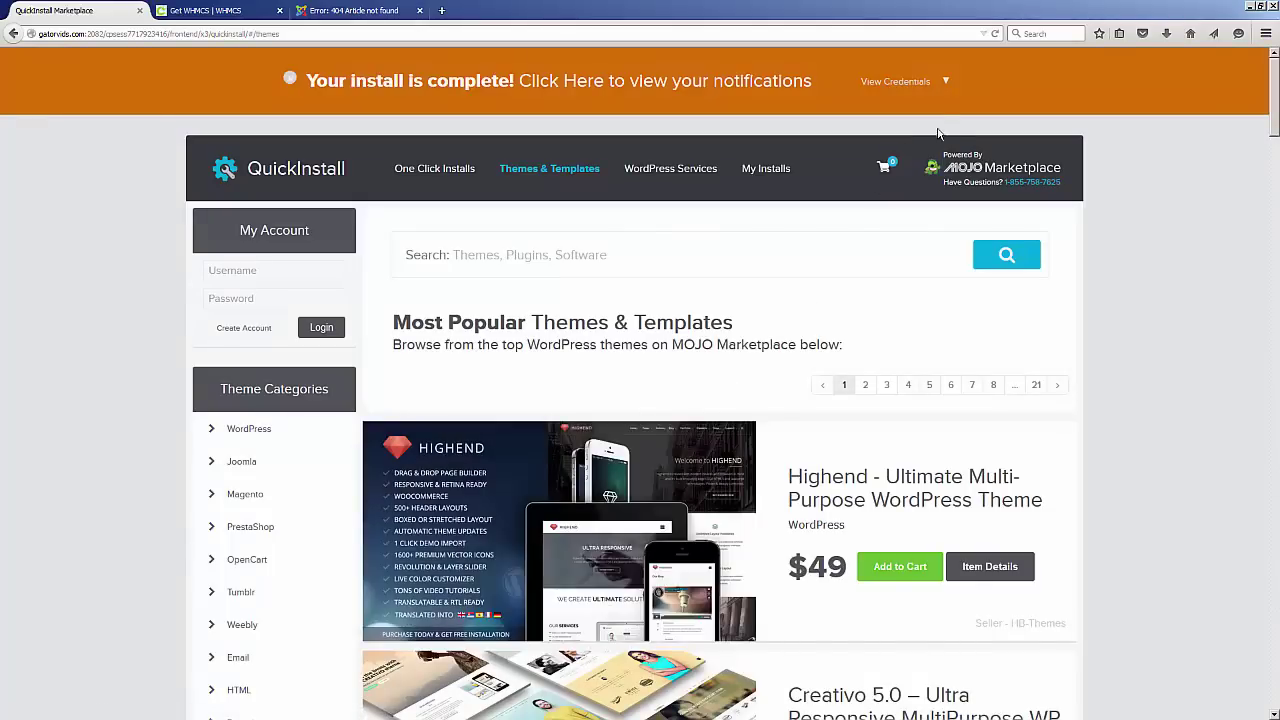
# Show the new install's credentials and copy the generated admin password.
pyautogui.click(948, 84)
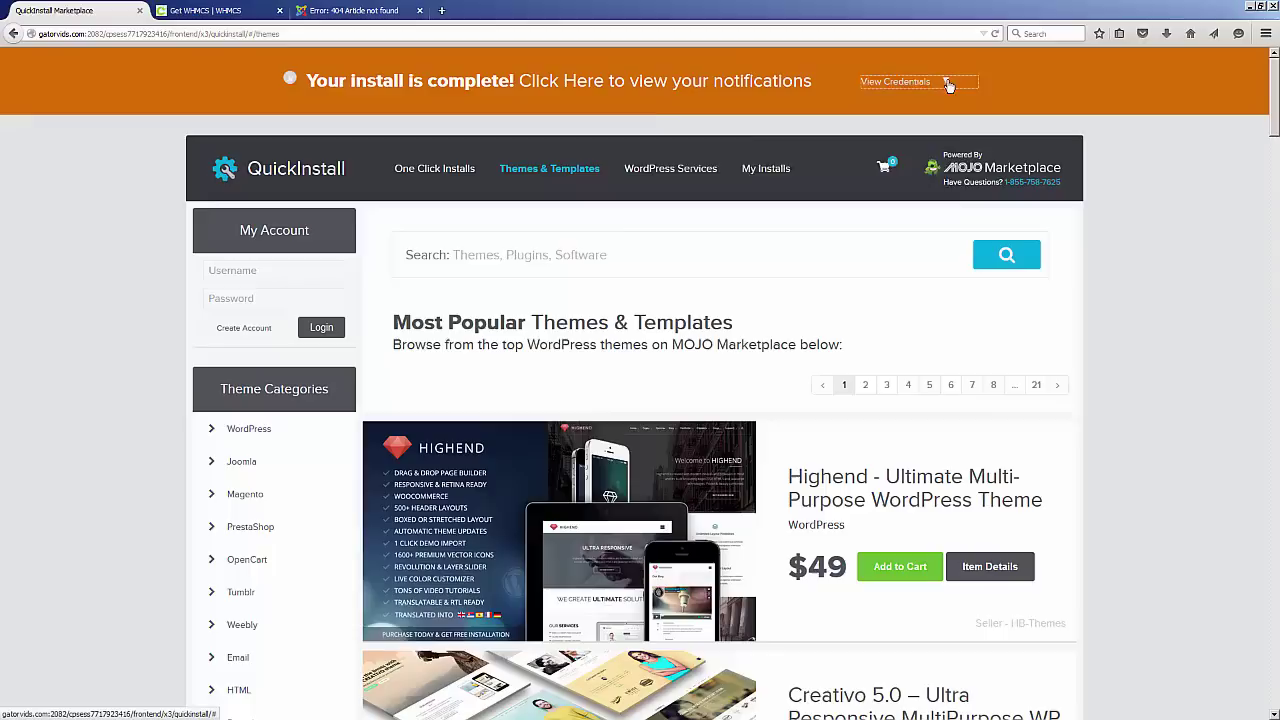
pyautogui.doubleClick(787, 228)
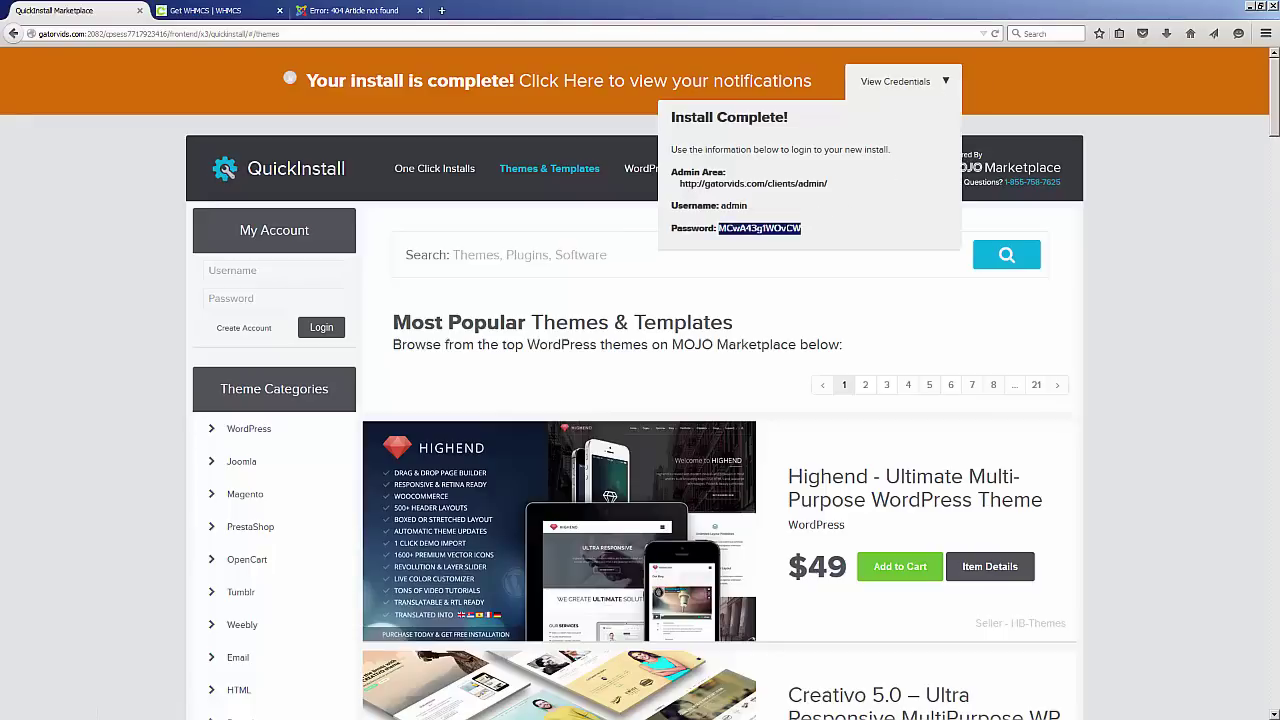
pyautogui.click(775, 236)
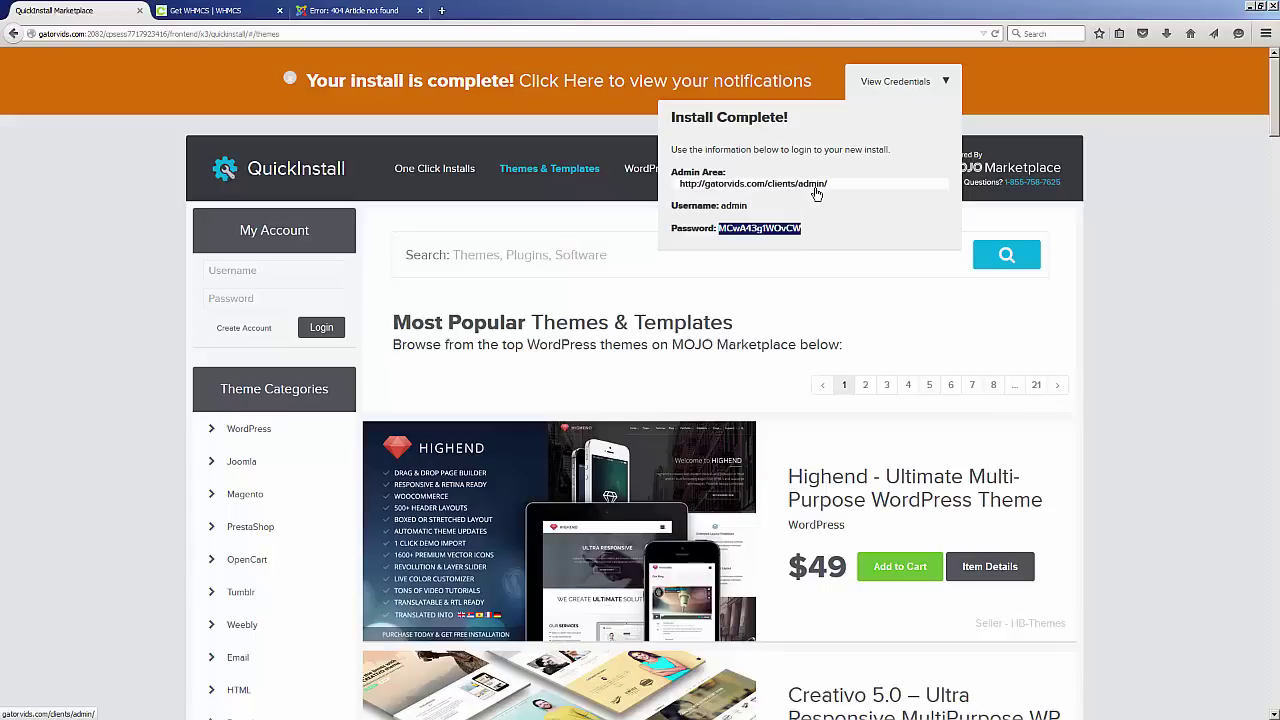
# Remove 'clients' from the 404 tab's address to load the gatorvids.com home page.
pyautogui.click(330, 10)
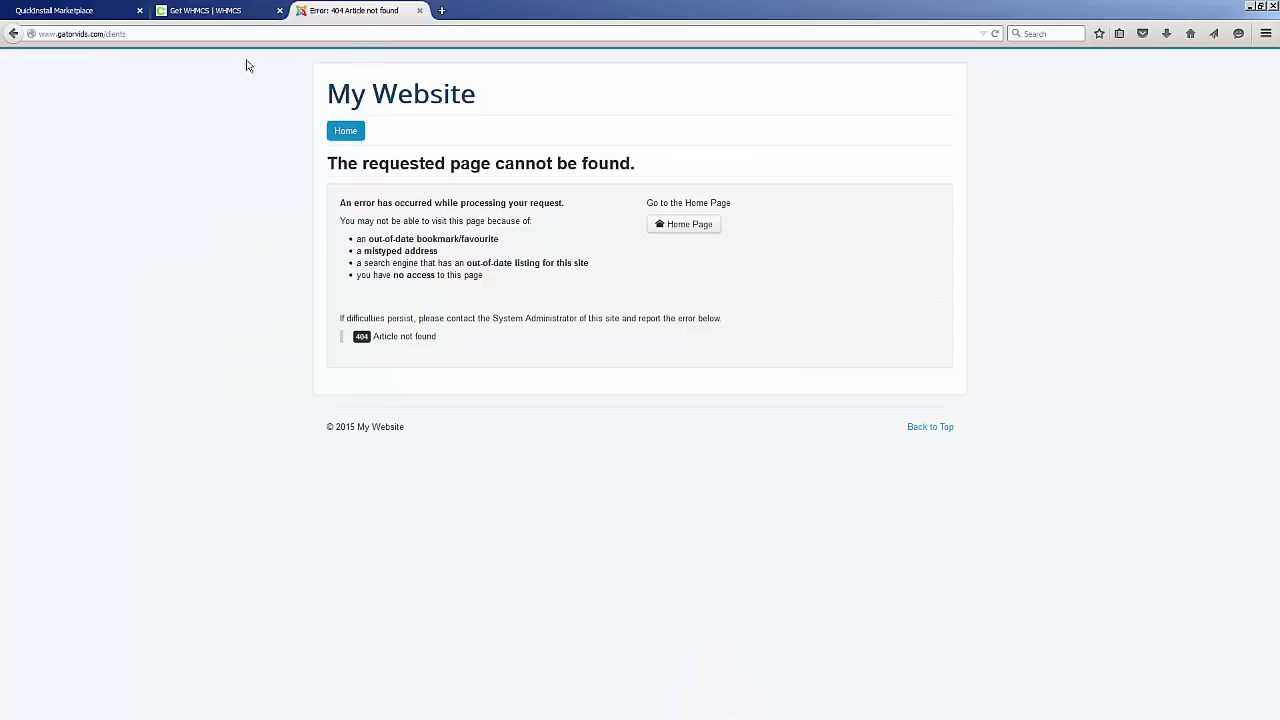
pyautogui.click(116, 35)
pyautogui.press('End')
pyautogui.moveTo(108, 35); pyautogui.dragTo(170, 35)
pyautogui.press('BackSpace')
pyautogui.press('Return')
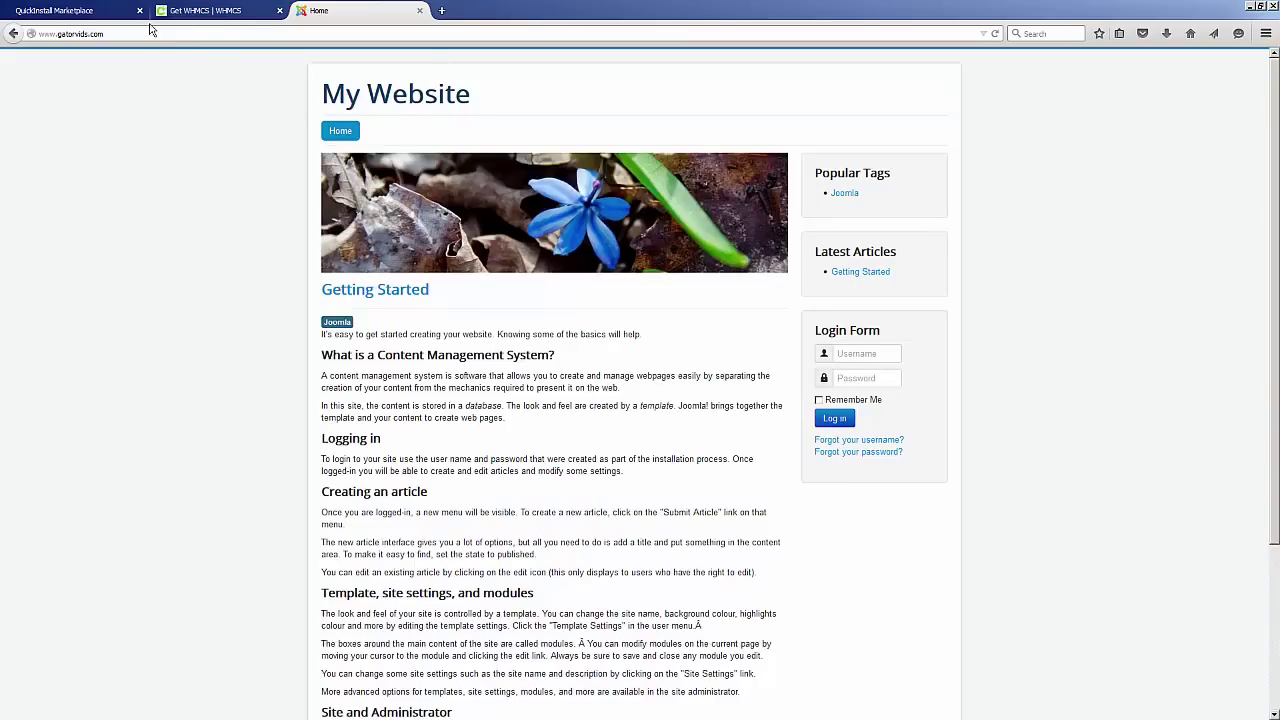
pyautogui.click(114, 33)
pyautogui.click(120, 34)
pyautogui.write('/clients/')
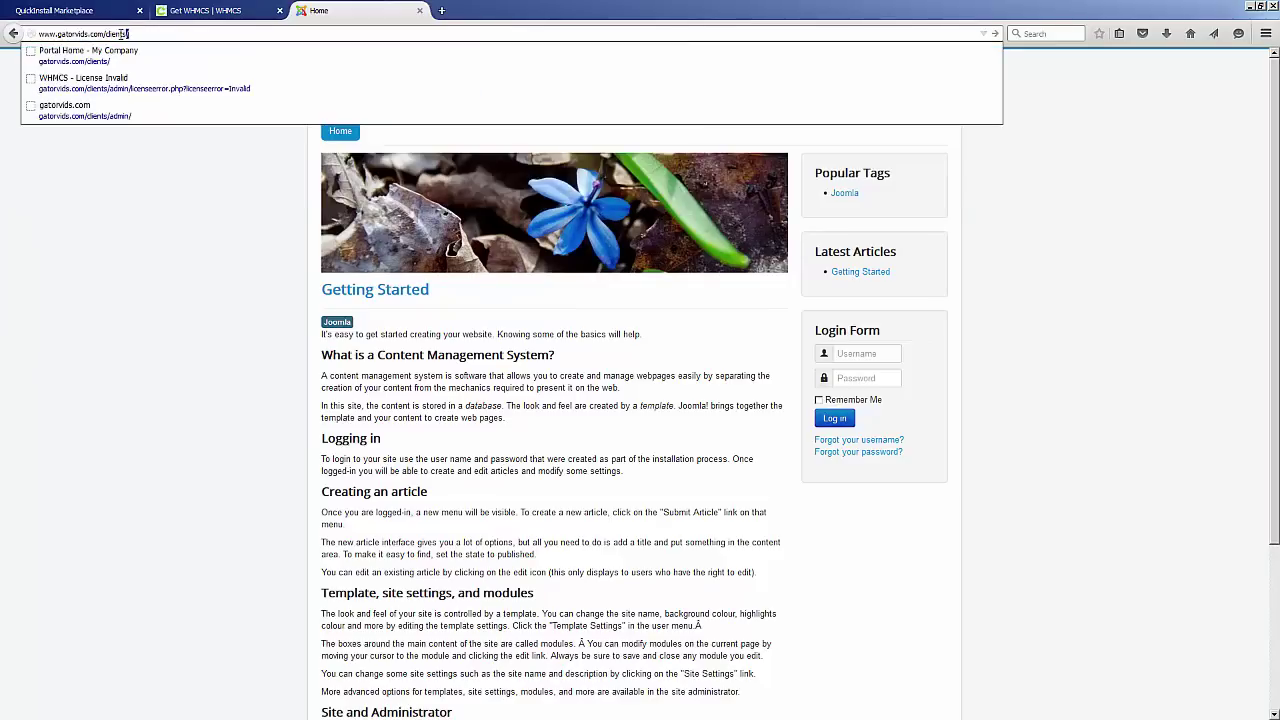
pyautogui.press('Return')
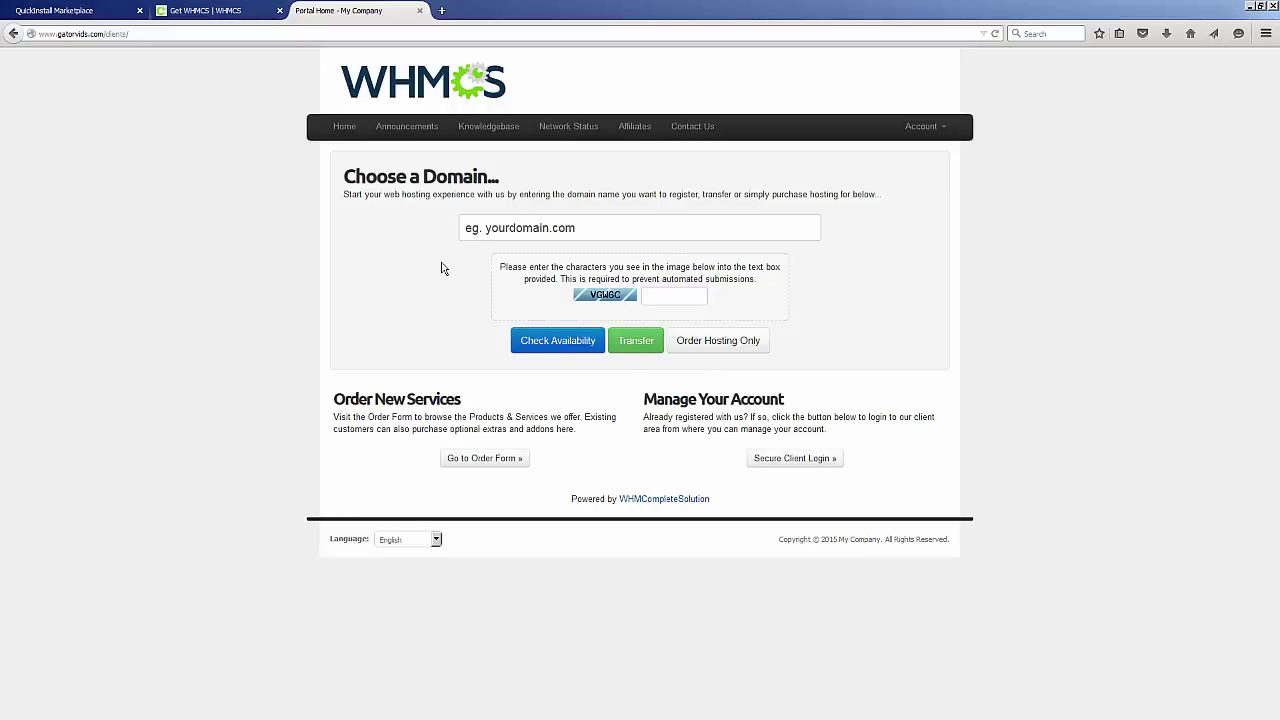
# Check the install credentials in QuickInstall, then return to the My Company Portal Home tab.
pyautogui.click(195, 12)
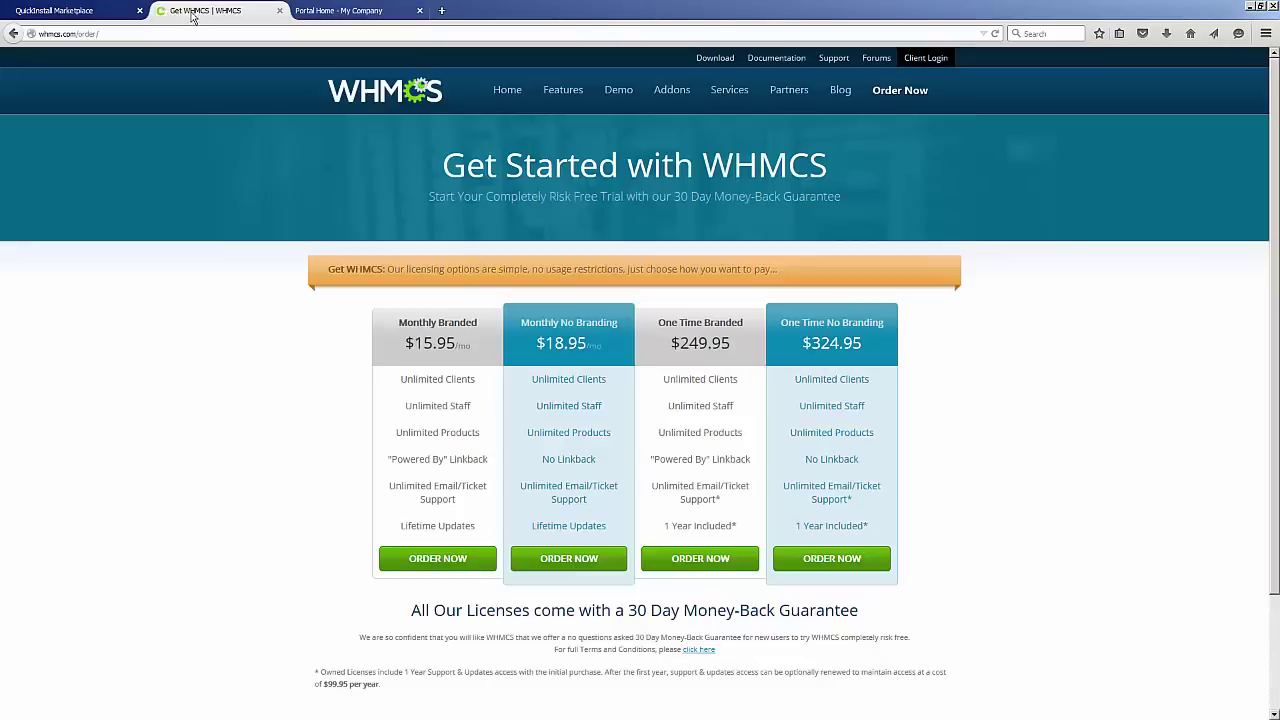
pyautogui.click(87, 14)
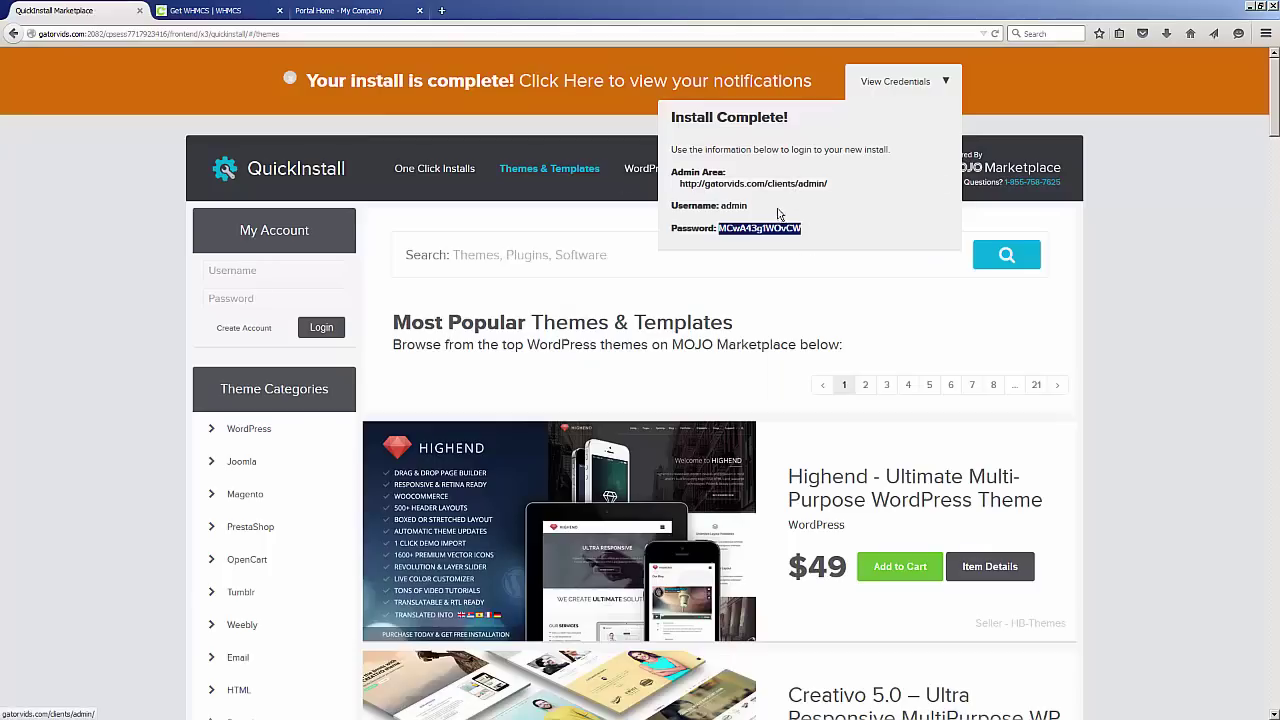
pyautogui.click(333, 12)
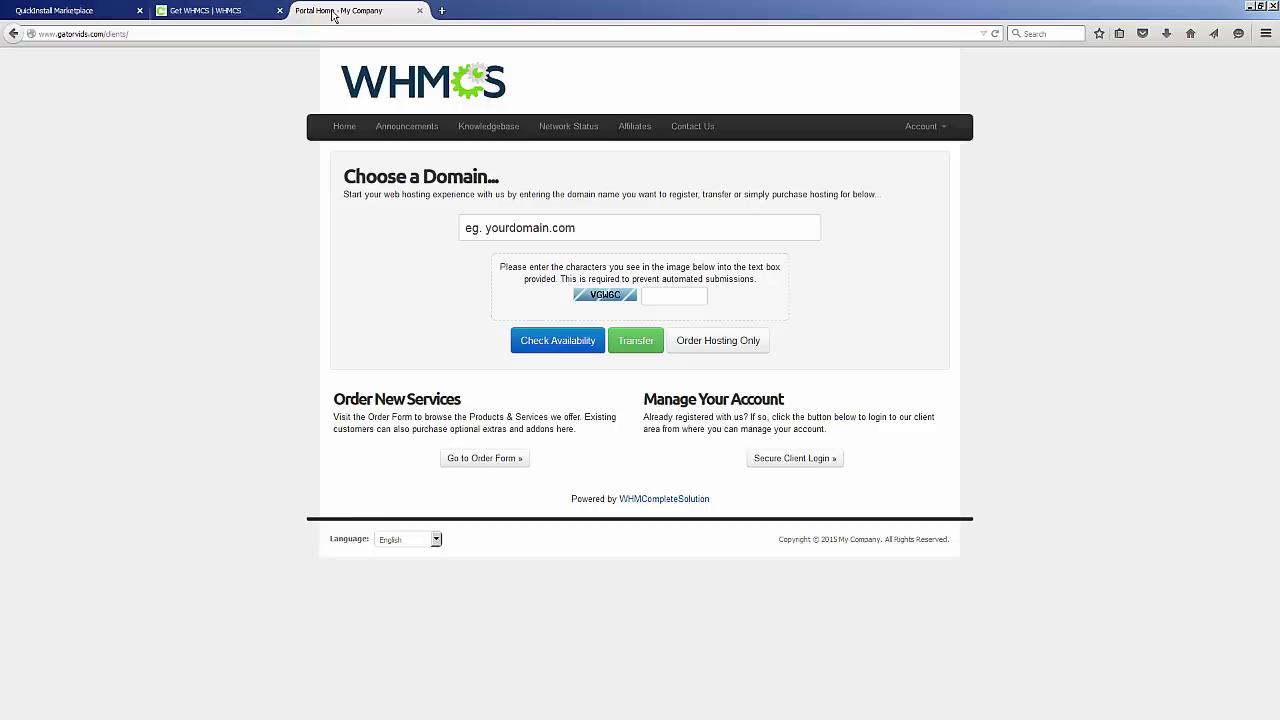